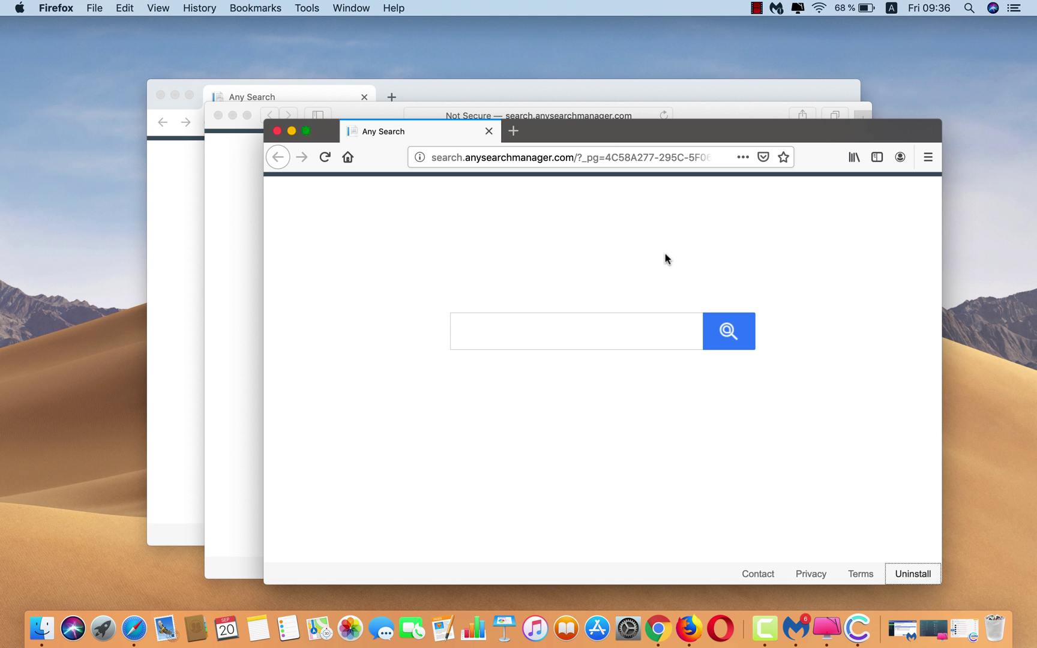
# Show that Chrome, Firefox and Safari all display the search.anysearchmanager.com hijacker page.
pyautogui.click(453, 91)
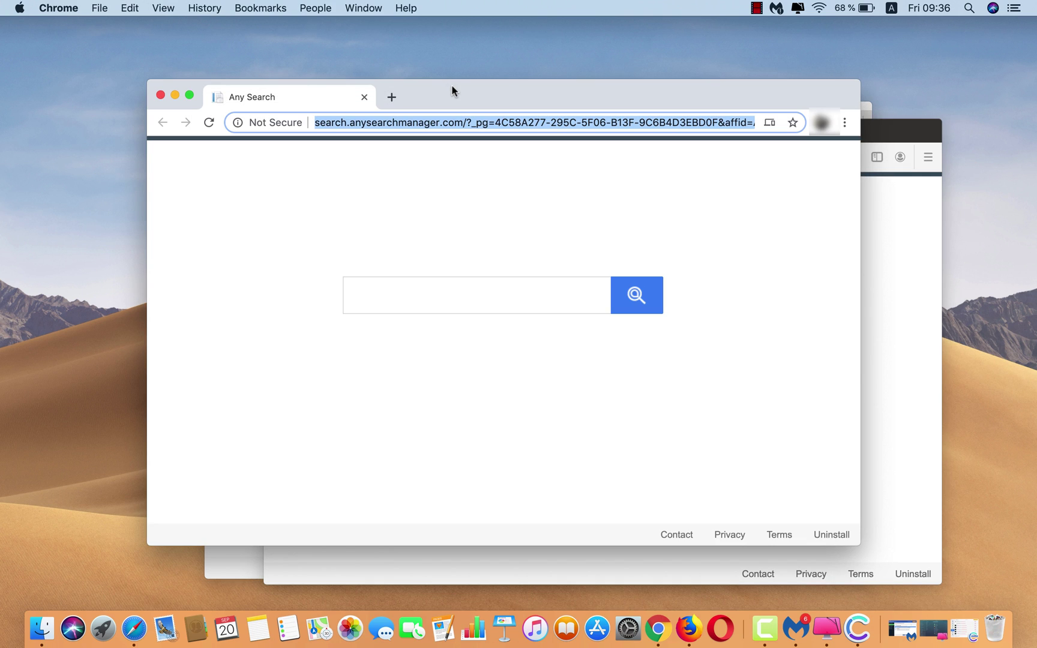
pyautogui.click(674, 171)
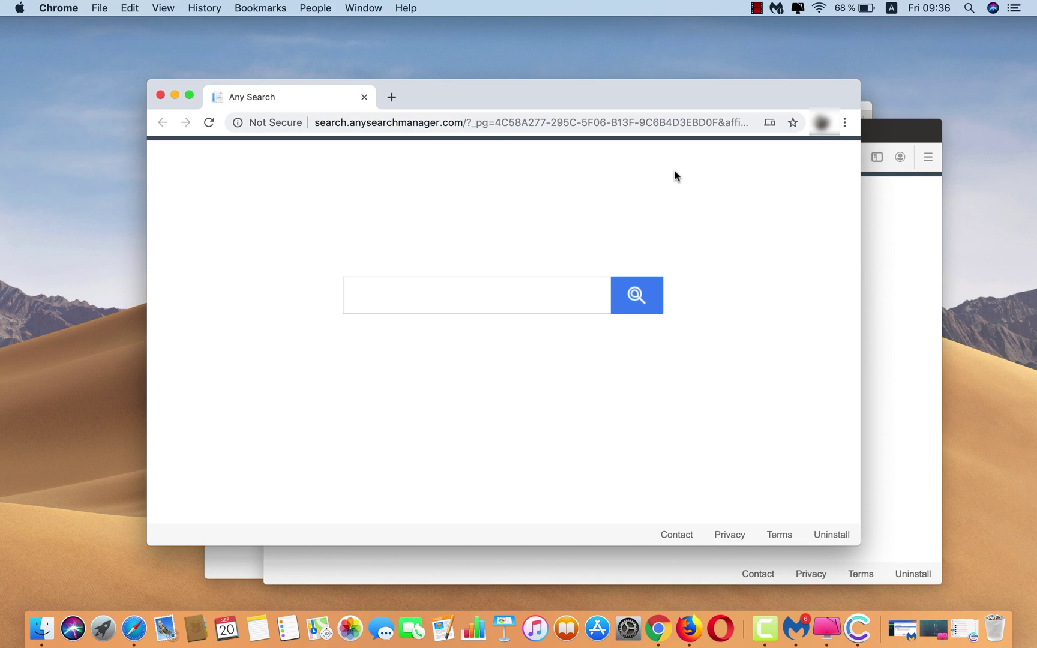
pyautogui.click(870, 216)
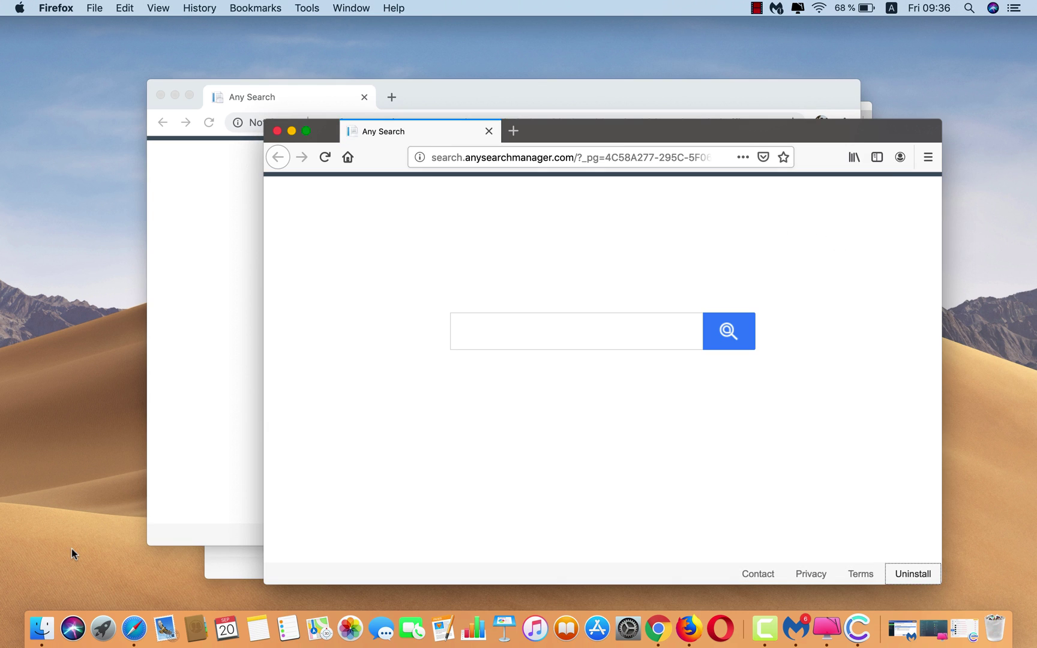
# Search 123 in Safari's Any Search box, see the Yahoo redirect, then clear the query.
pyautogui.click(244, 576)
pyautogui.write('123')
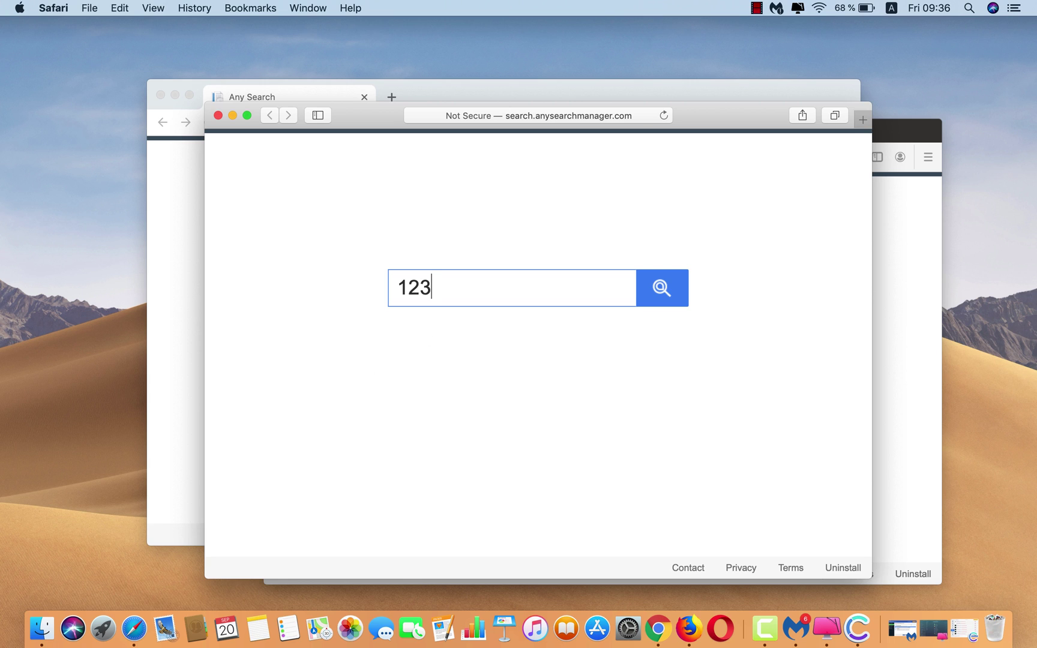
pyautogui.press('Return')
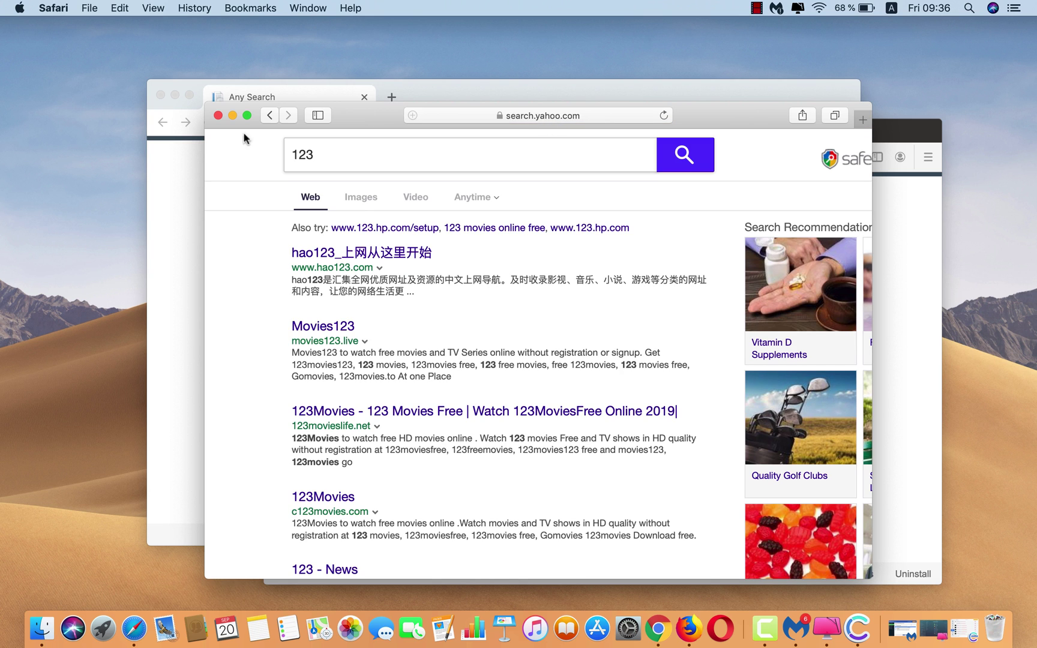
pyautogui.click(271, 115)
pyautogui.moveTo(441, 287); pyautogui.dragTo(382, 296)
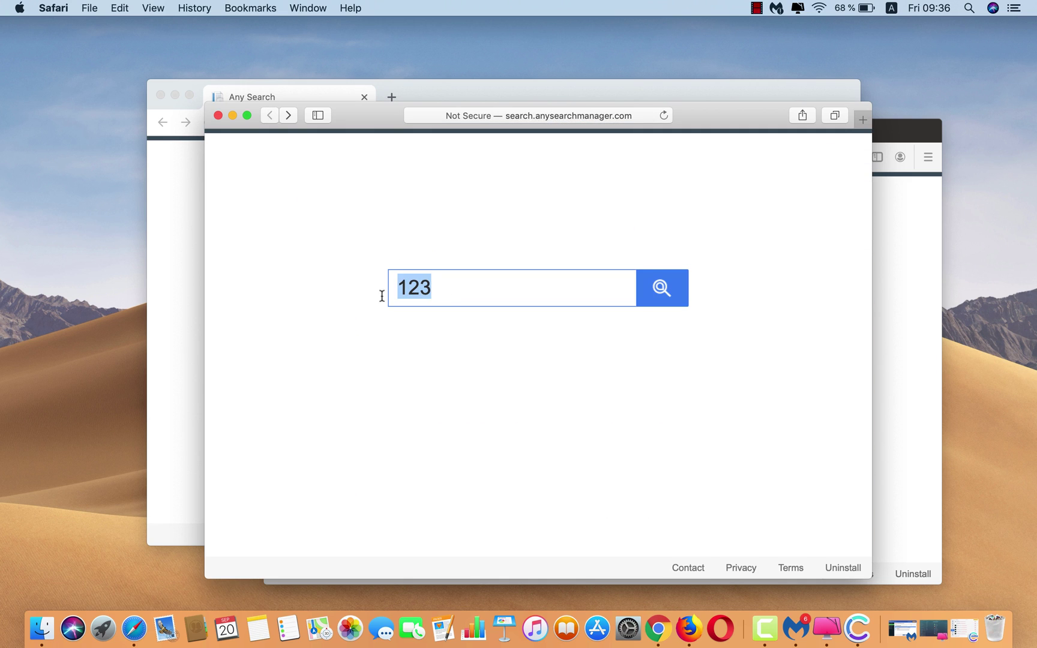
pyautogui.press('BackSpace')
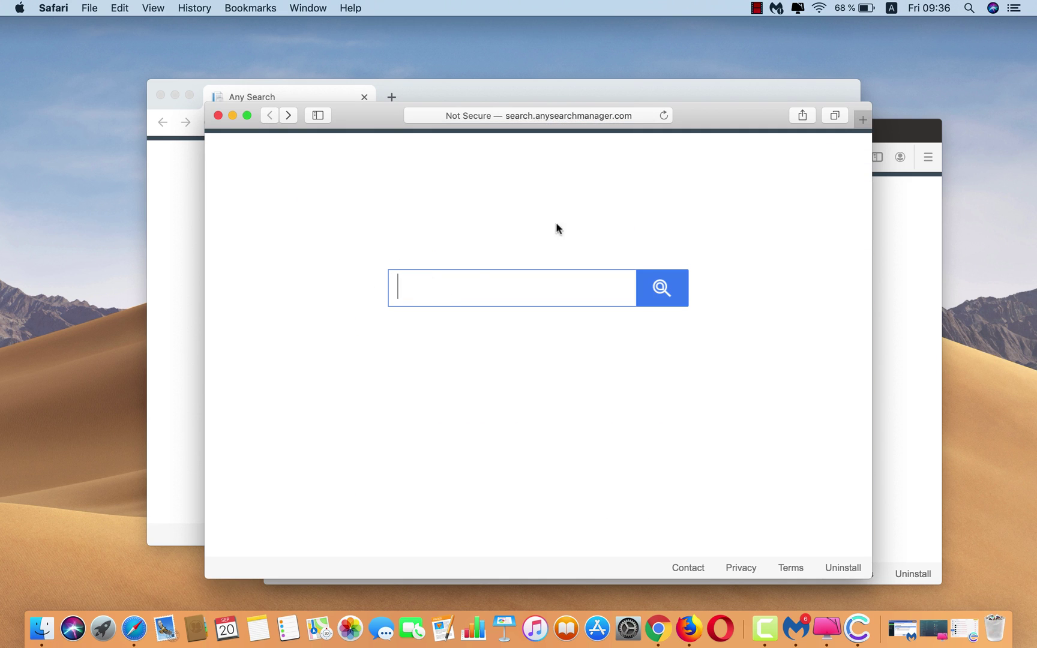
# Minimise the Safari, Chrome and Firefox windows.
pyautogui.click(233, 116)
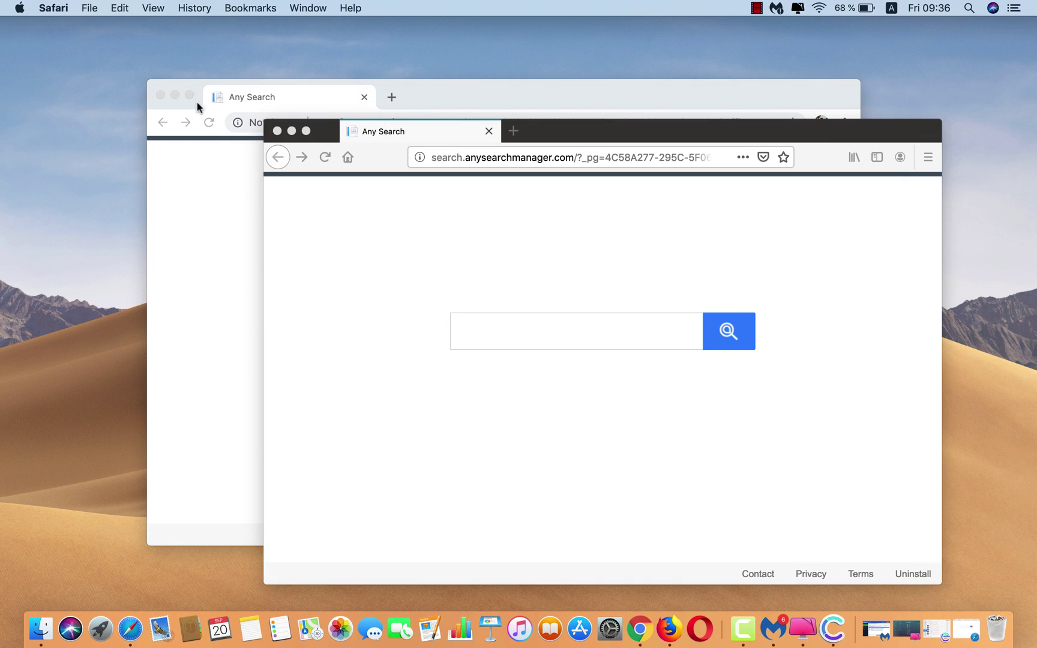
pyautogui.click(174, 95)
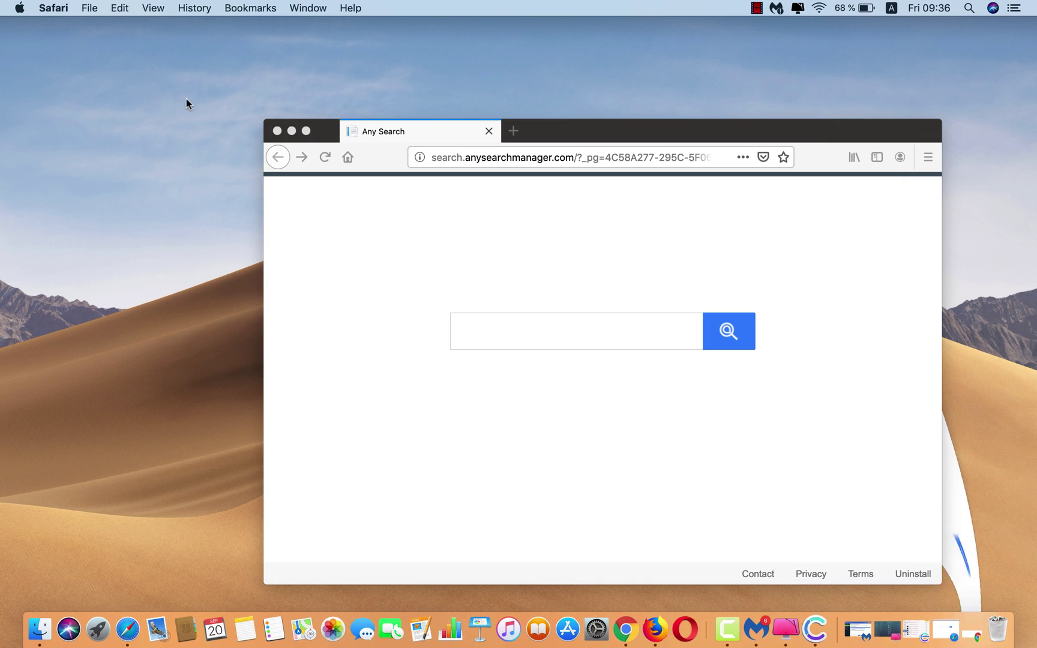
pyautogui.click(293, 132)
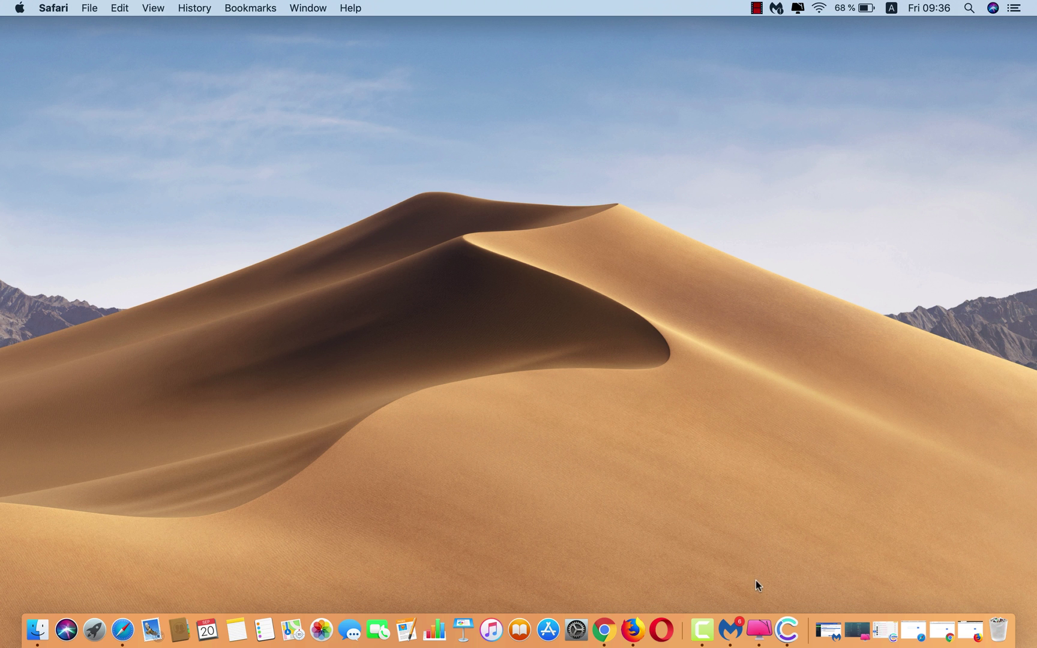
# Tick SourceAdd.app in CleanMyMac X's Uninstaller and expand its related files.
pyautogui.click(763, 630)
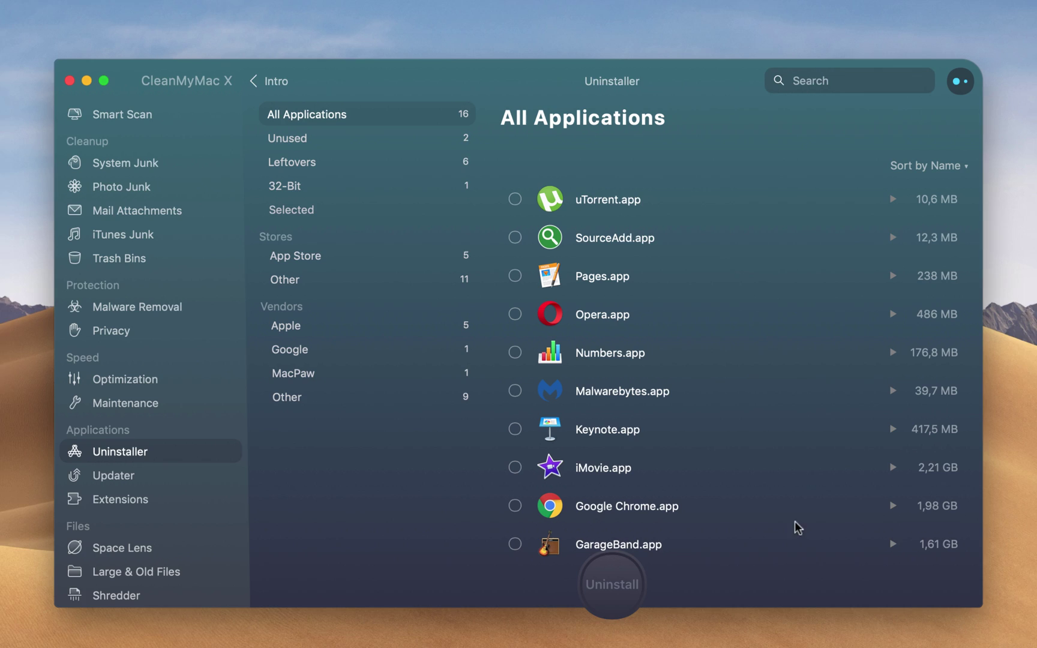
pyautogui.moveTo(601, 273)
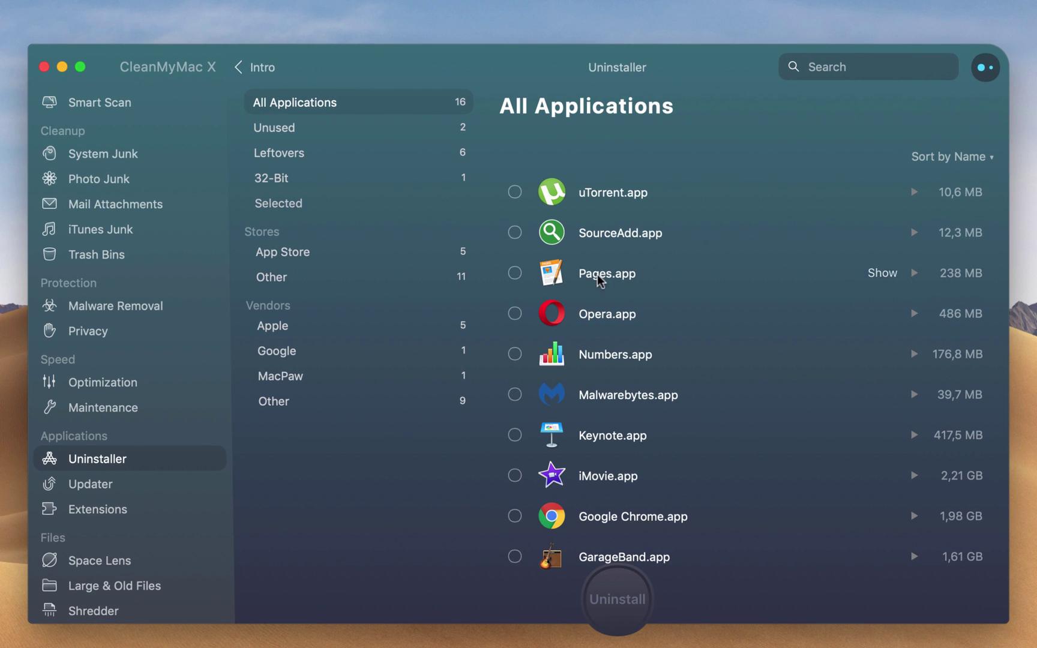
pyautogui.scroll(-1, 597, 279)
pyautogui.scroll(-2, 597, 280)
pyautogui.scroll(-2, 597, 280)
pyautogui.scroll(-1, 597, 280)
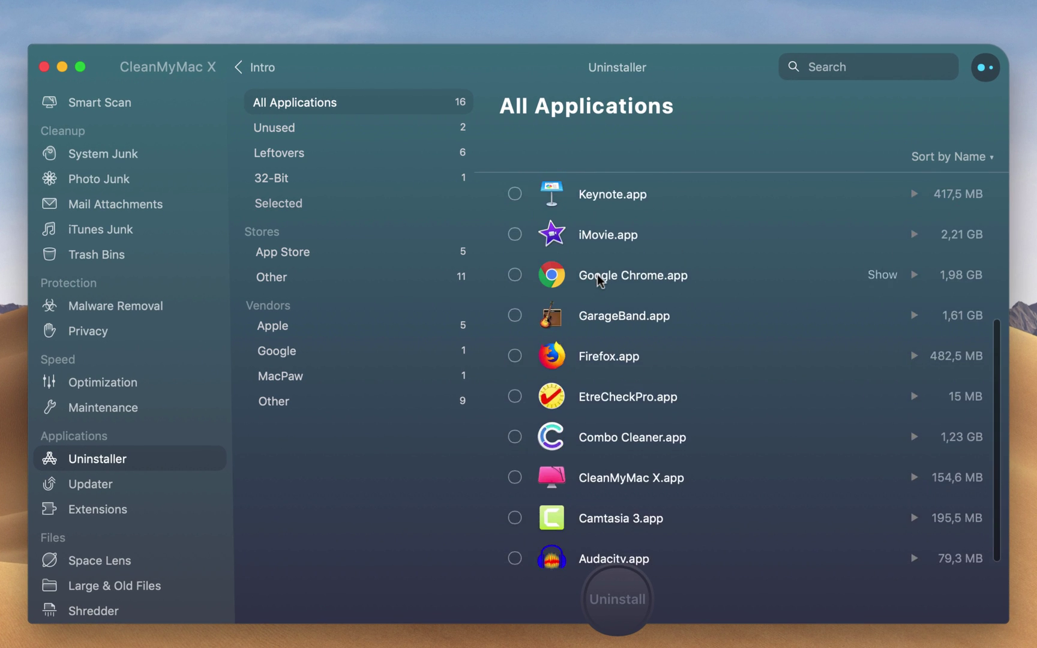
pyautogui.scroll(5, 597, 278)
pyautogui.scroll(1, 597, 280)
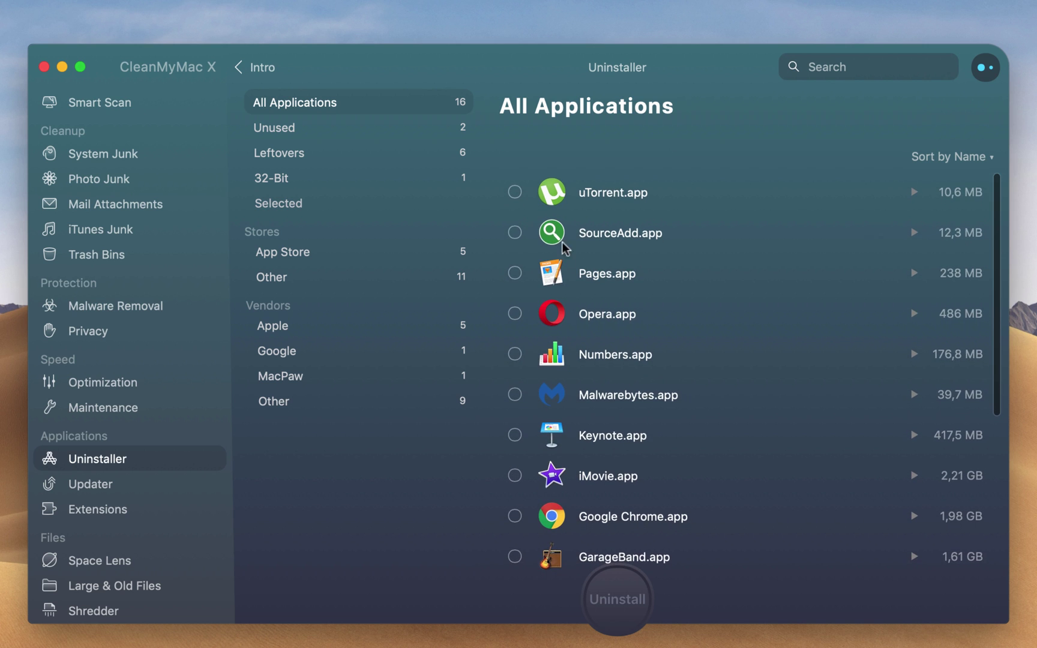
pyautogui.click(514, 232)
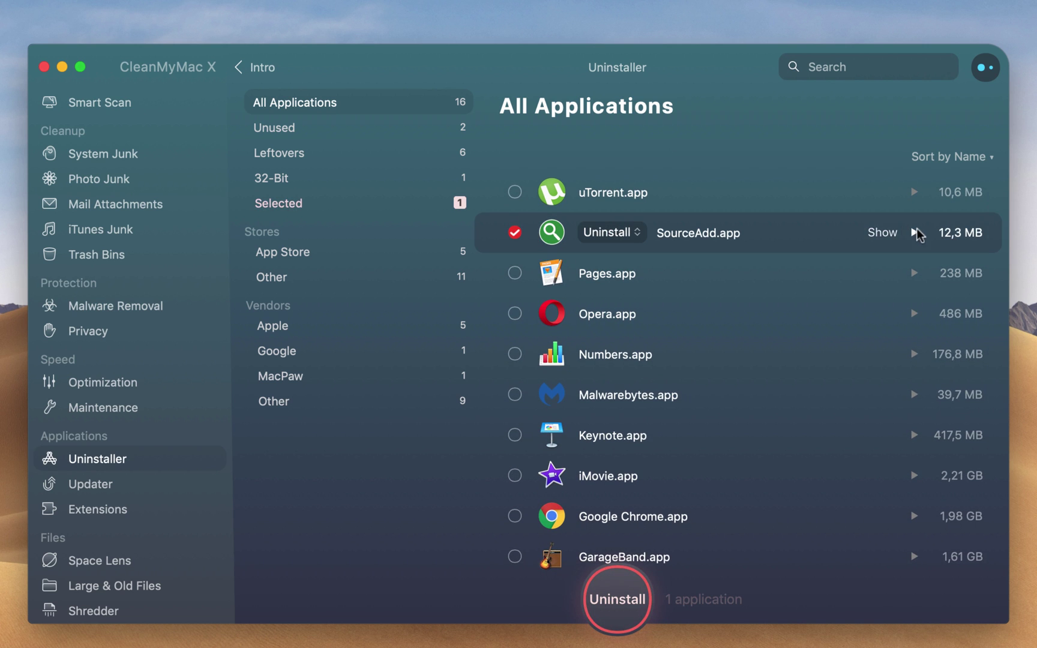
pyautogui.click(916, 231)
pyautogui.scroll(-2, 712, 333)
pyautogui.scroll(-1, 712, 333)
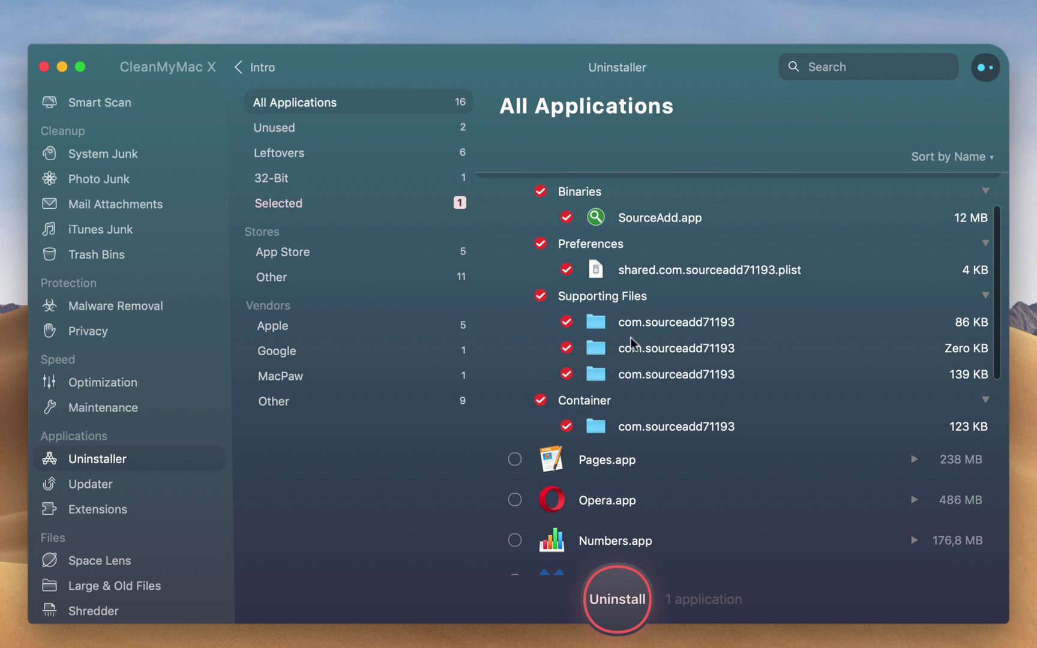
# Uninstall SourceAdd.app (12.3 MB), quitting SourceAdd, then close CleanMyMac X and return to Safari.
pyautogui.click(621, 594)
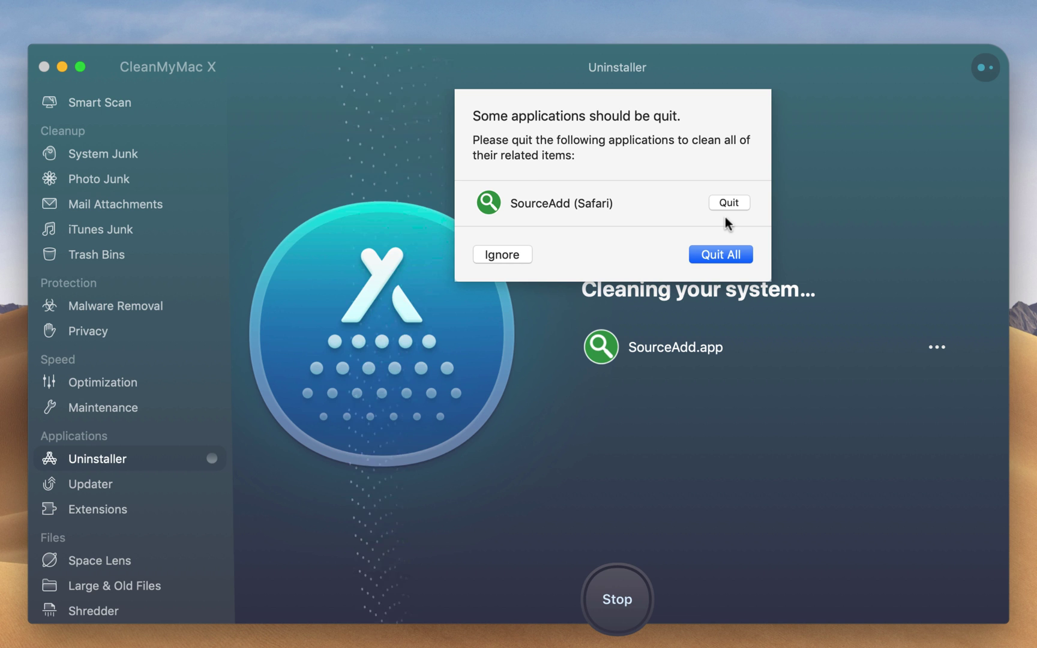
pyautogui.press('Return')
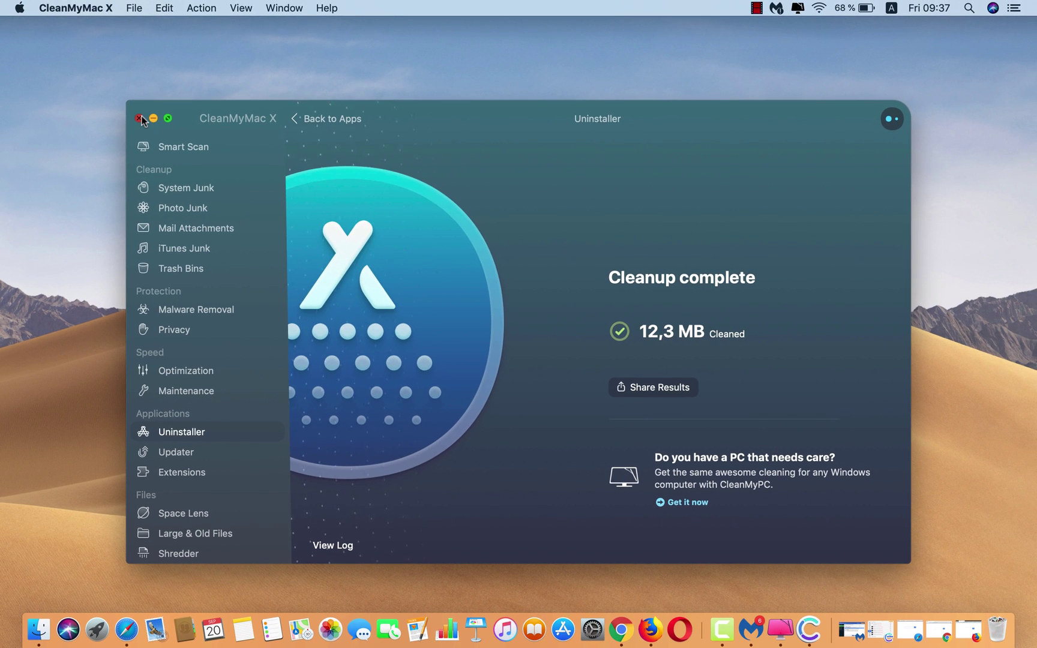
pyautogui.click(140, 118)
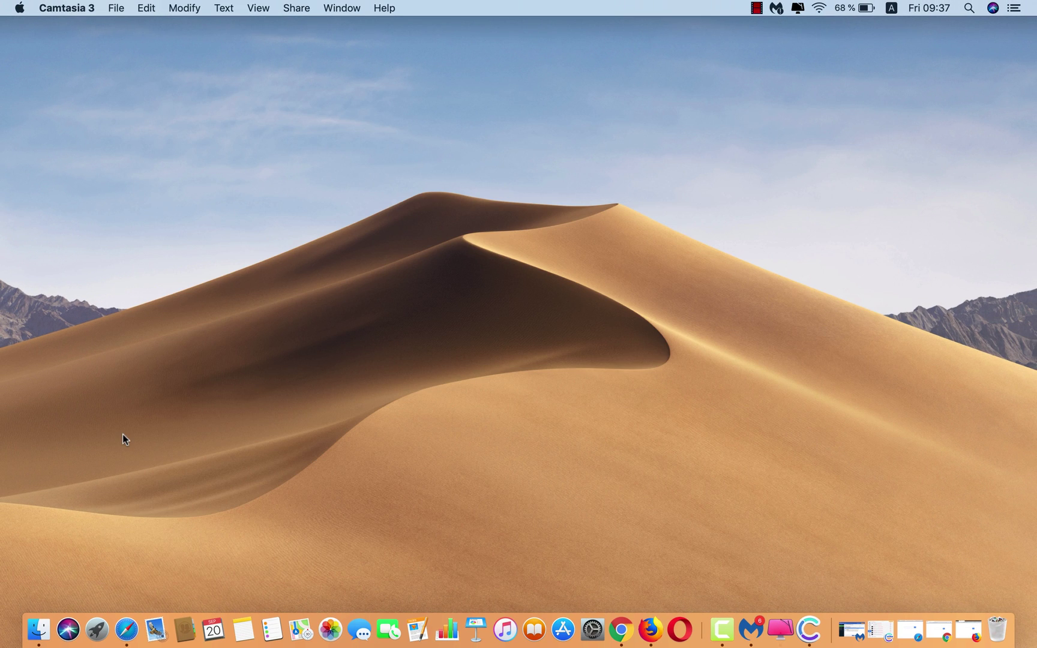
pyautogui.click(126, 629)
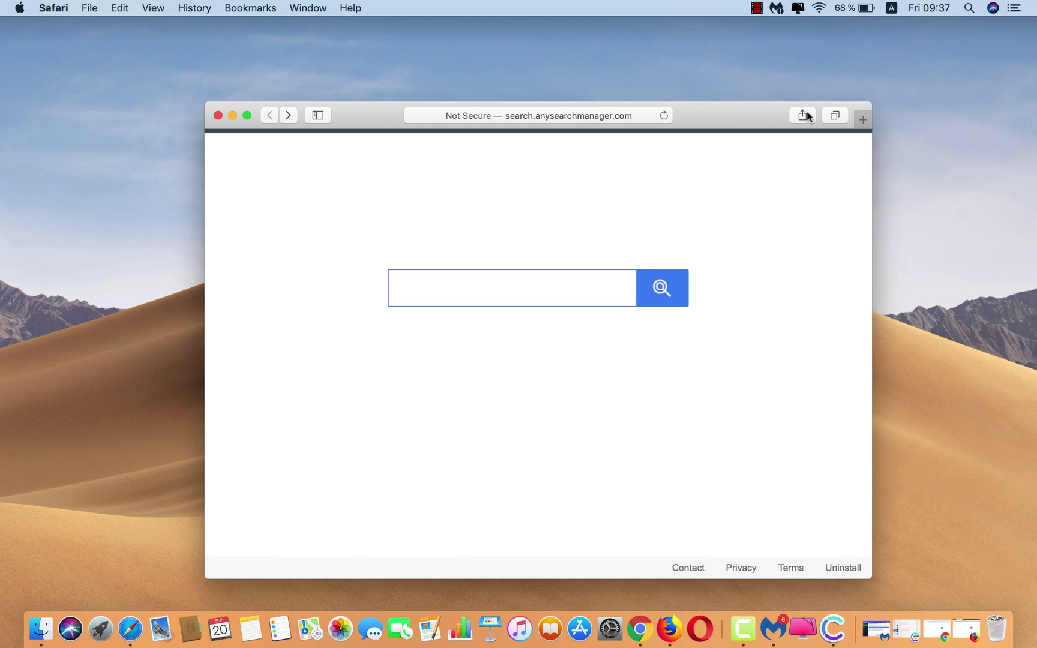
pyautogui.click(53, 8)
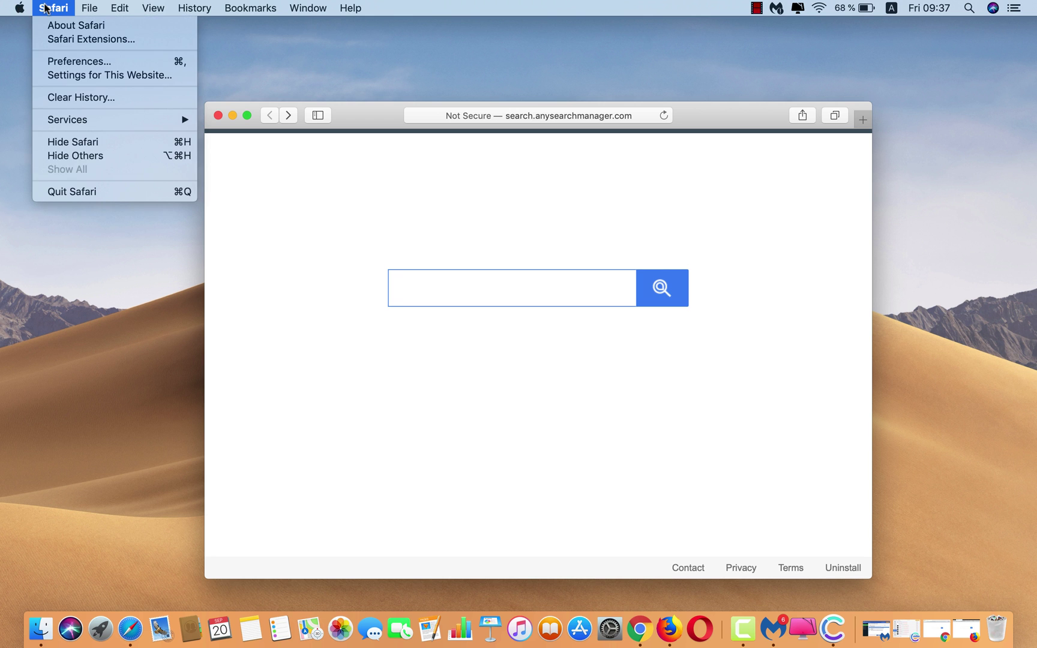
pyautogui.click(81, 62)
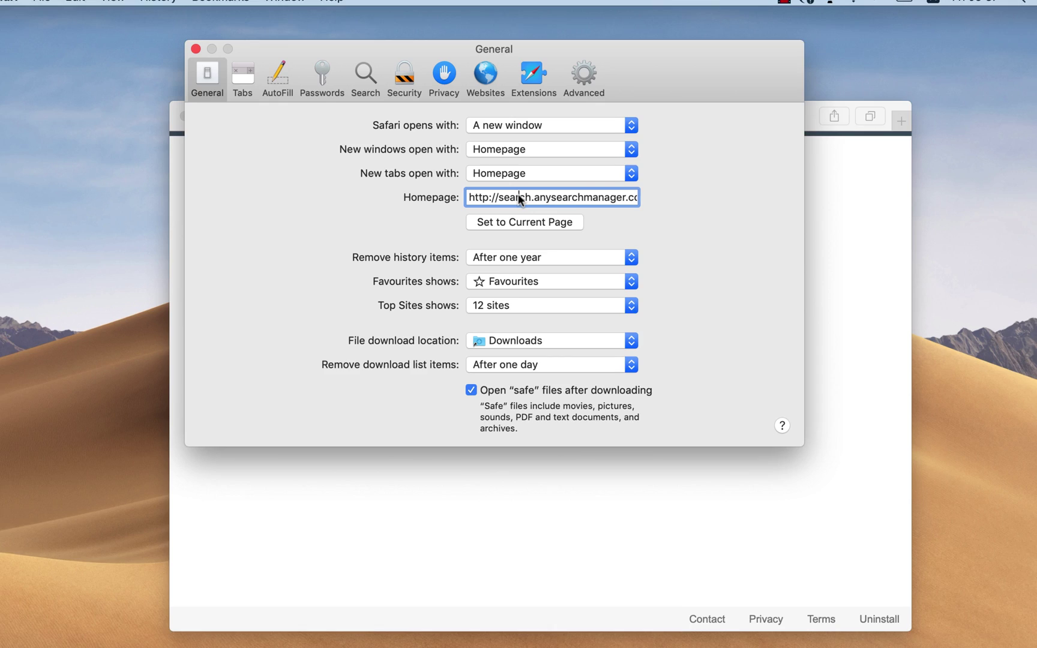
pyautogui.click(501, 187)
pyautogui.moveTo(498, 203); pyautogui.dragTo(678, 218)
pyautogui.write('http://apple.com/')
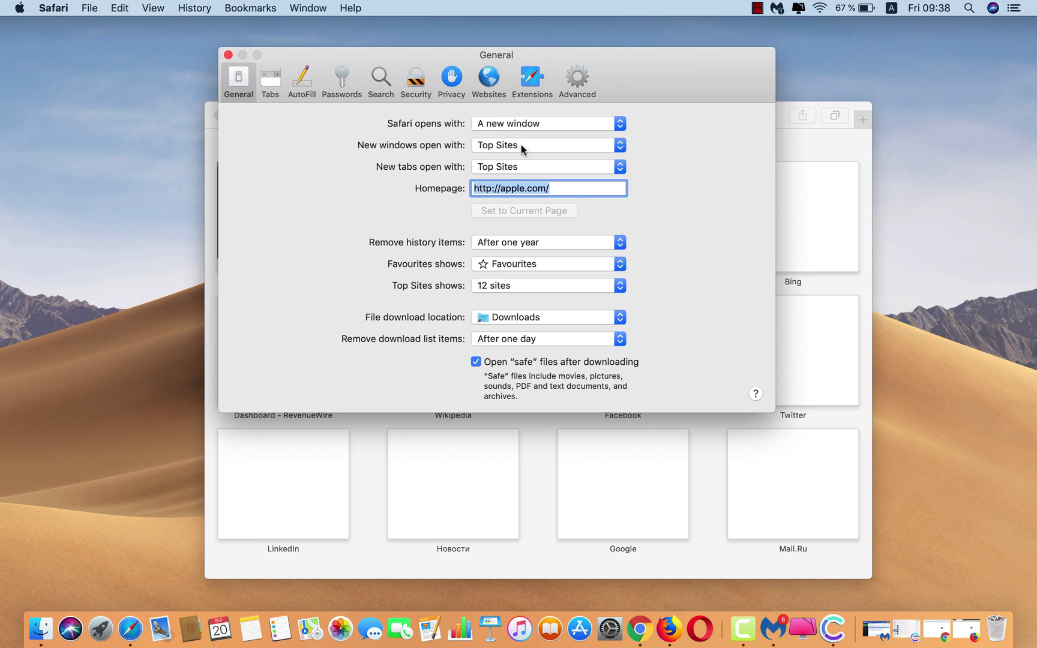
pyautogui.click(523, 149)
pyautogui.click(517, 168)
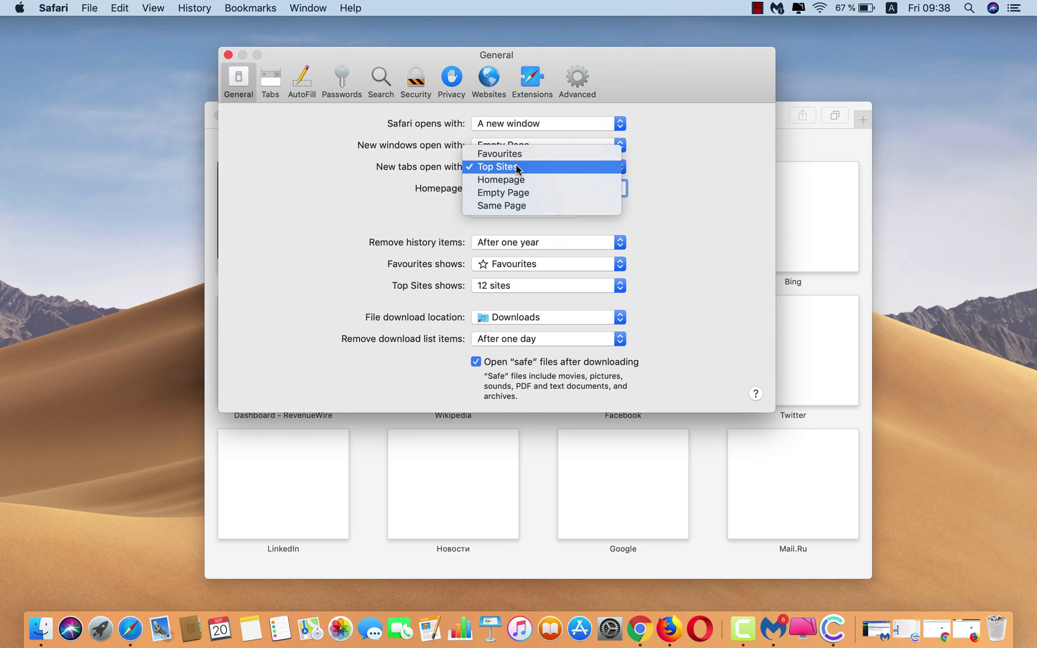
pyautogui.click(513, 192)
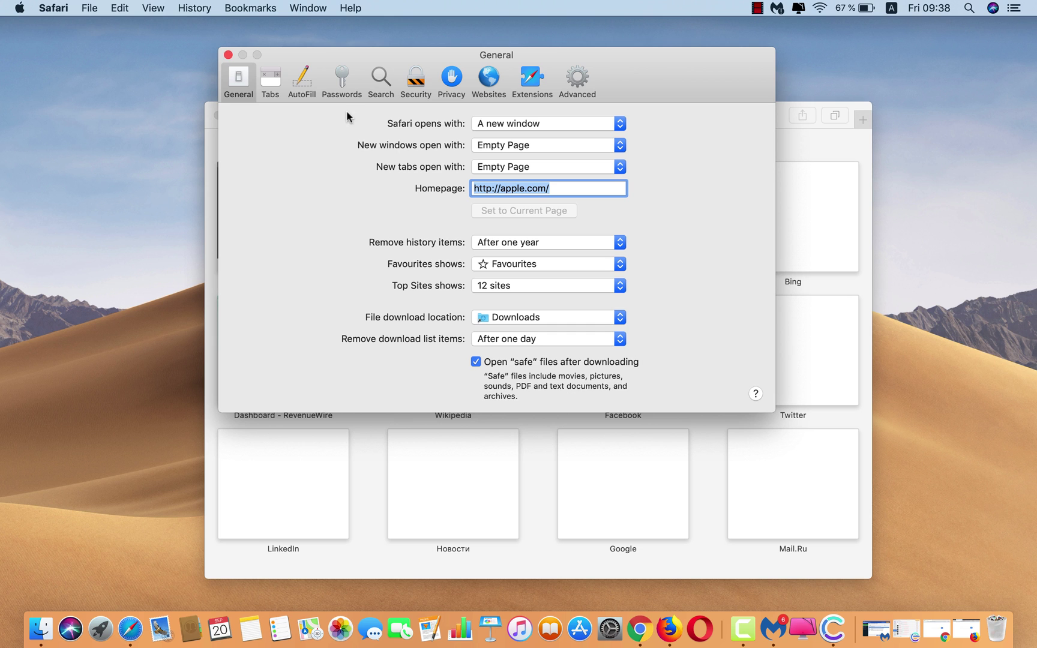
# Close Safari's preferences, quit and relaunch Safari to a blank window, then close it.
pyautogui.click(228, 55)
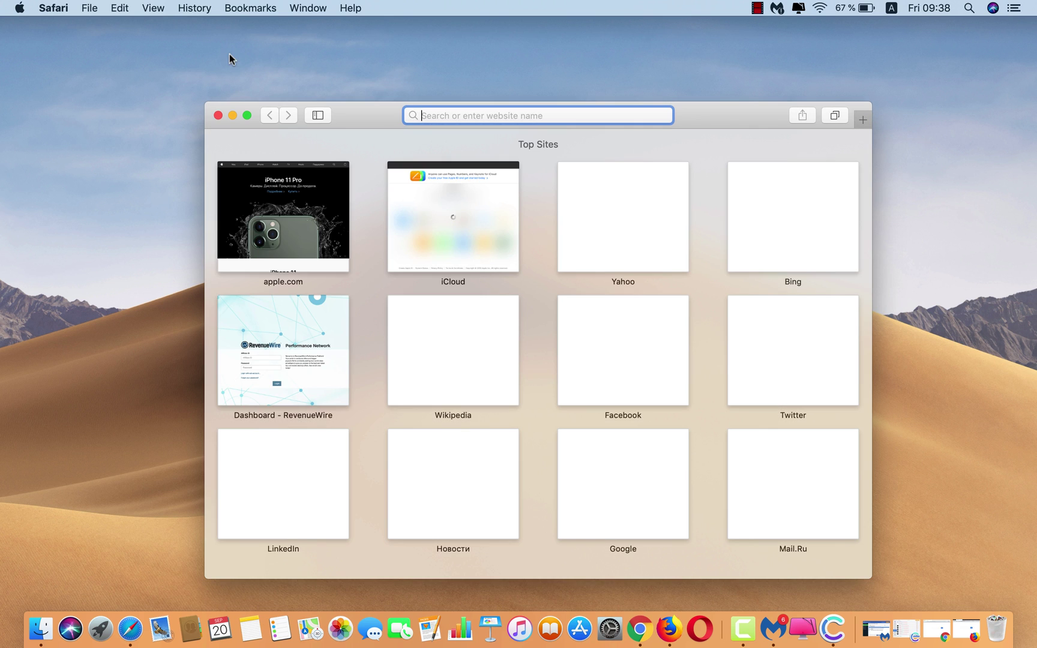
pyautogui.click(217, 116)
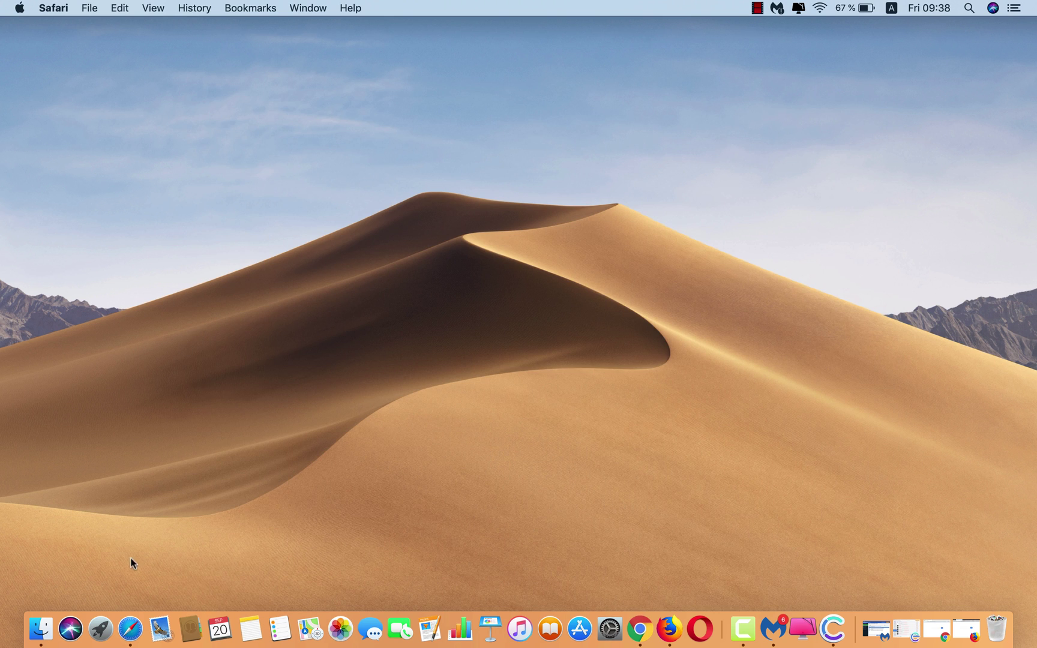
pyautogui.rightClick(131, 629)
pyautogui.click(154, 585)
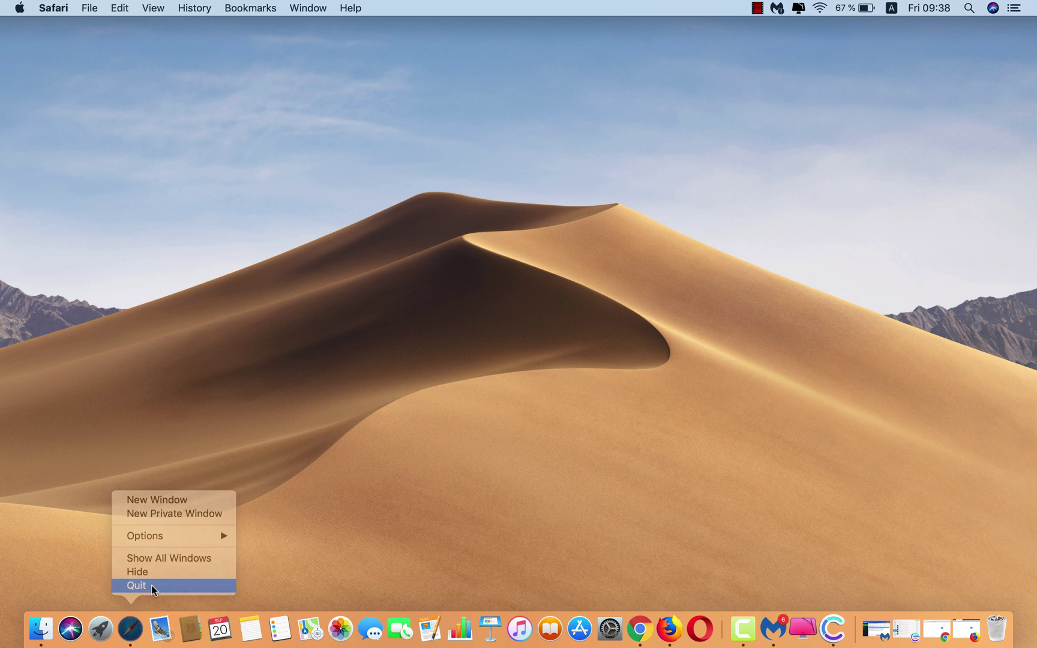
pyautogui.click(133, 628)
pyautogui.moveTo(738, 119); pyautogui.dragTo(705, 84)
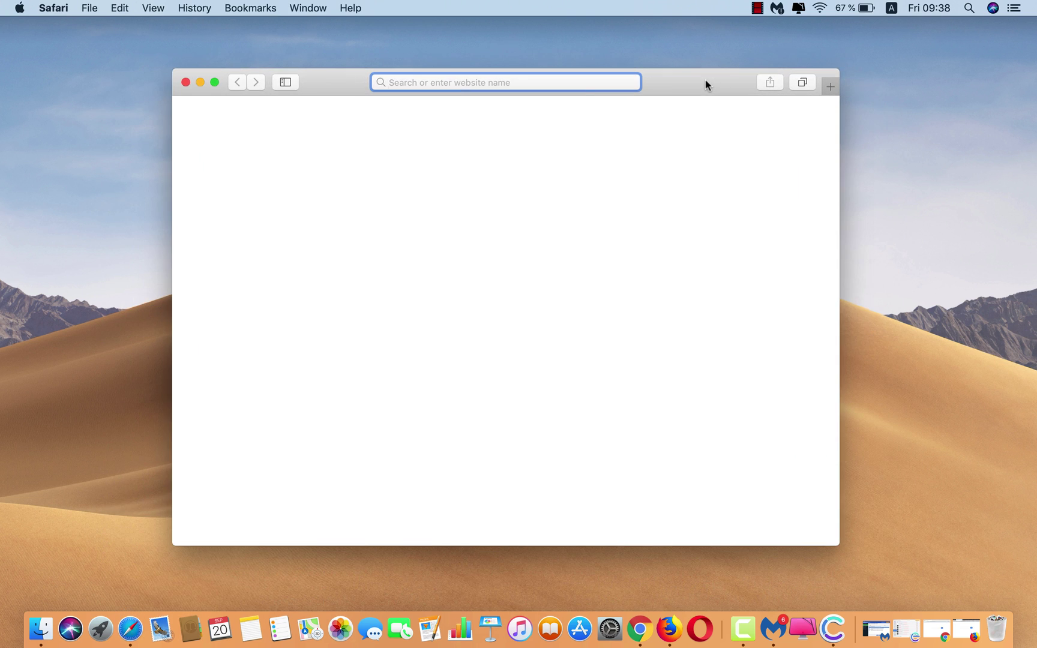
pyautogui.click(187, 82)
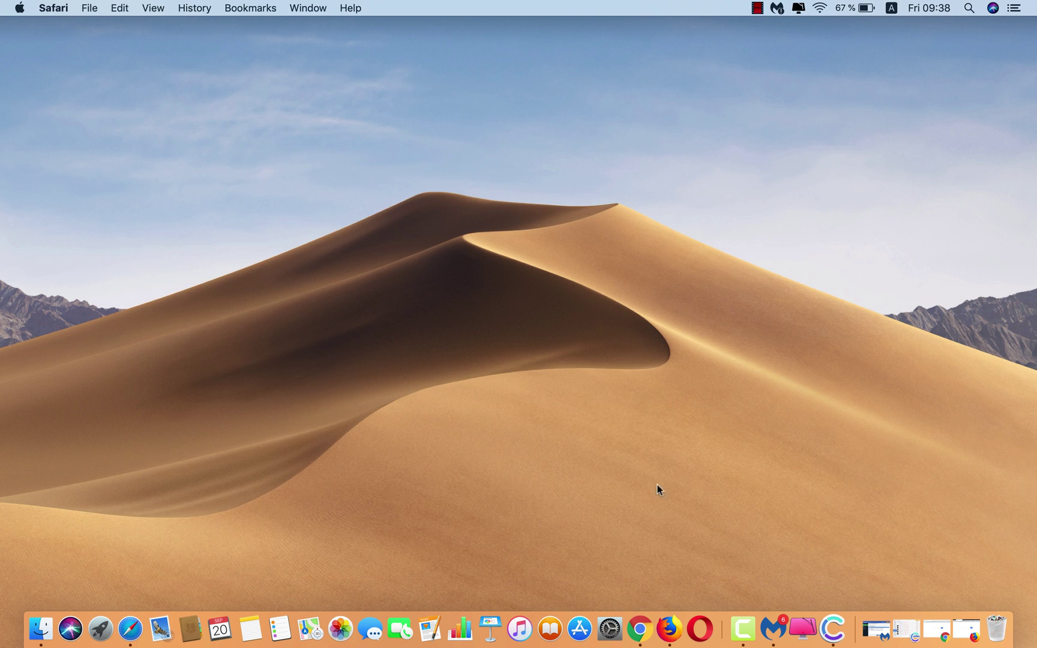
# Launch Chrome and open Settings to the Search engine section showing Default Search.
pyautogui.click(632, 612)
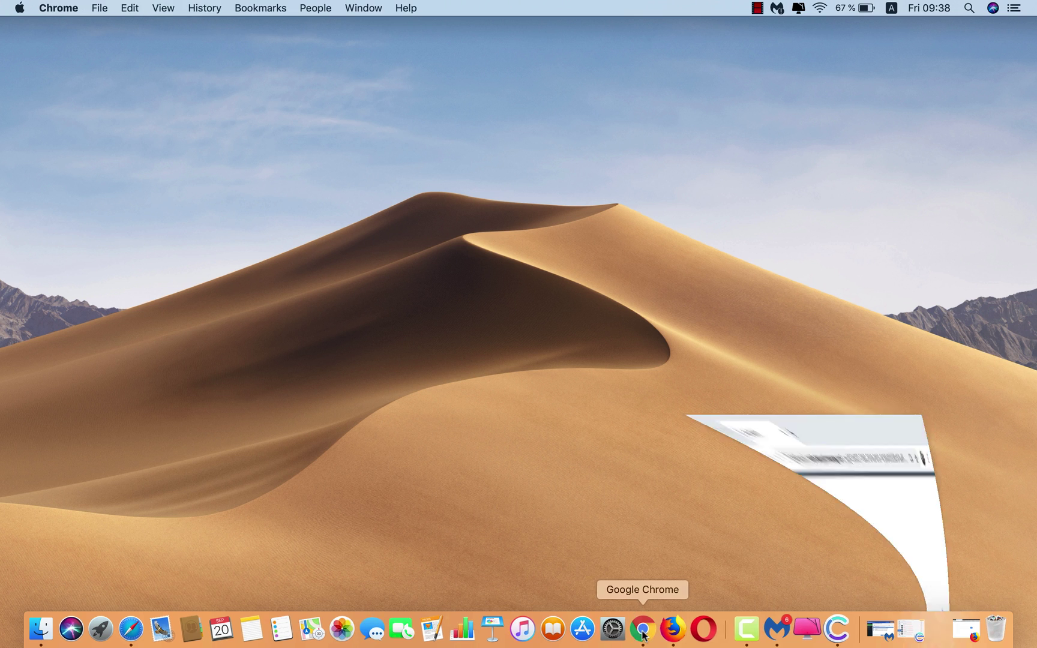
pyautogui.click(845, 123)
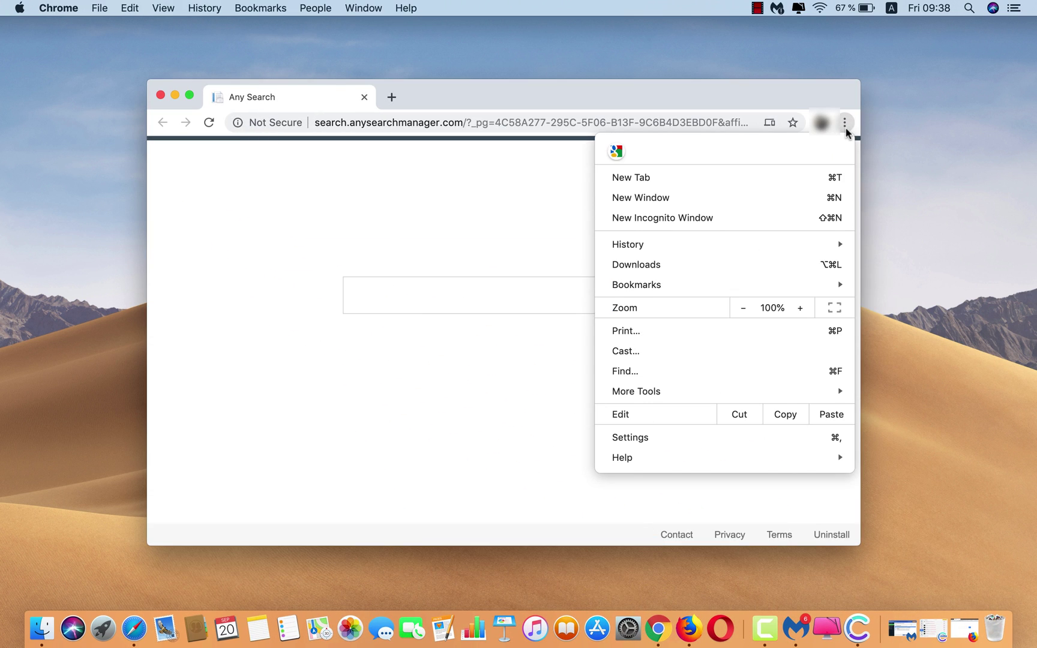
pyautogui.click(674, 439)
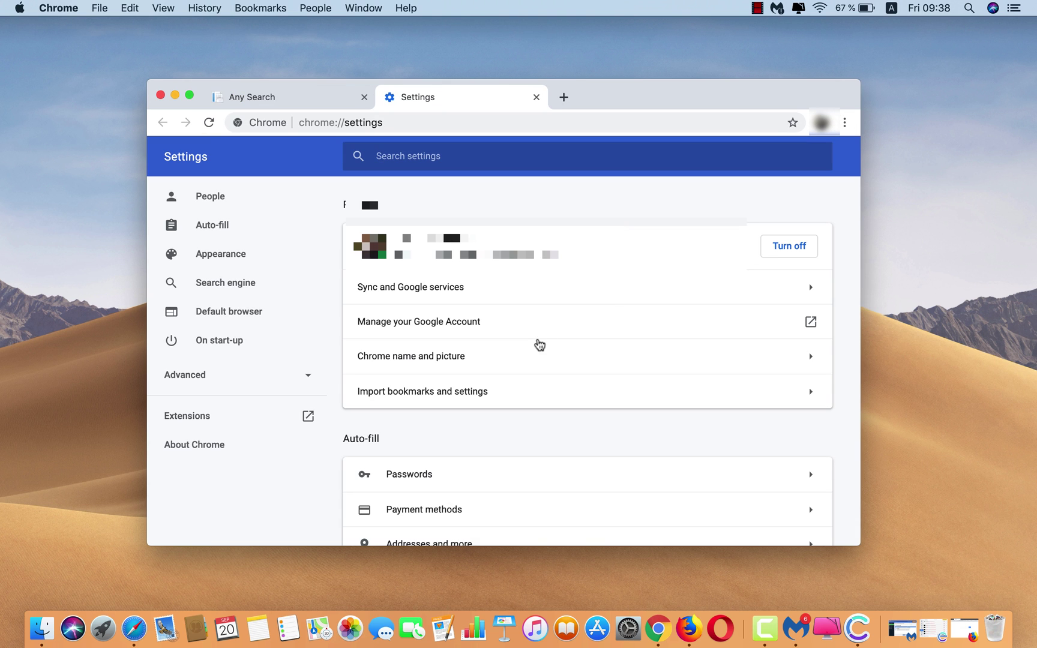
pyautogui.scroll(-5, 538, 345)
pyautogui.scroll(-2, 539, 345)
pyautogui.scroll(-1, 539, 345)
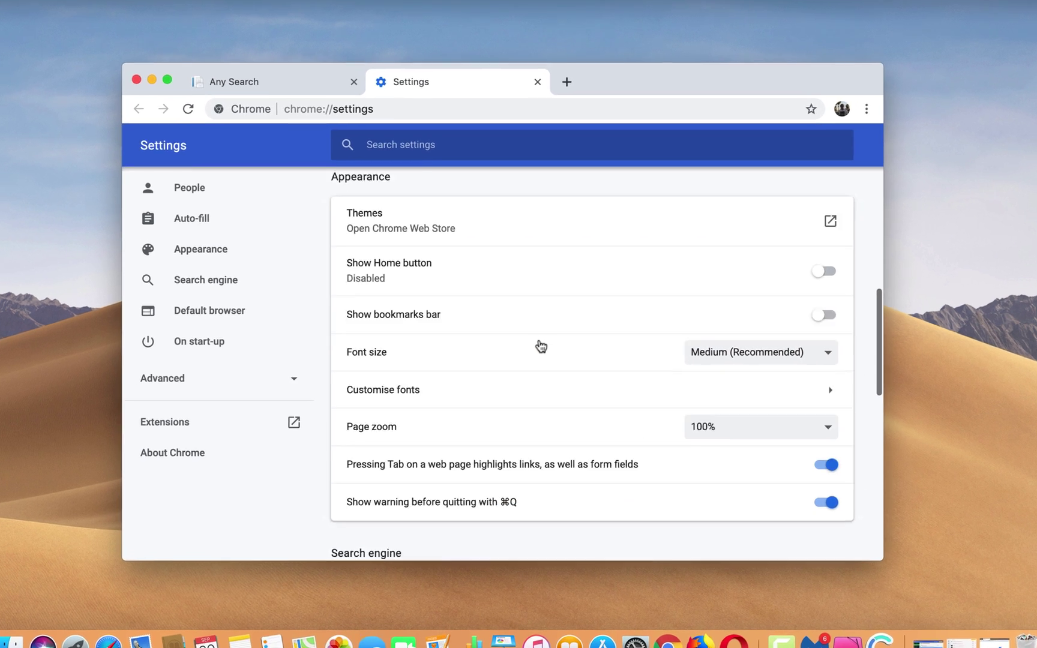
pyautogui.scroll(-3, 539, 344)
pyautogui.scroll(-1, 543, 349)
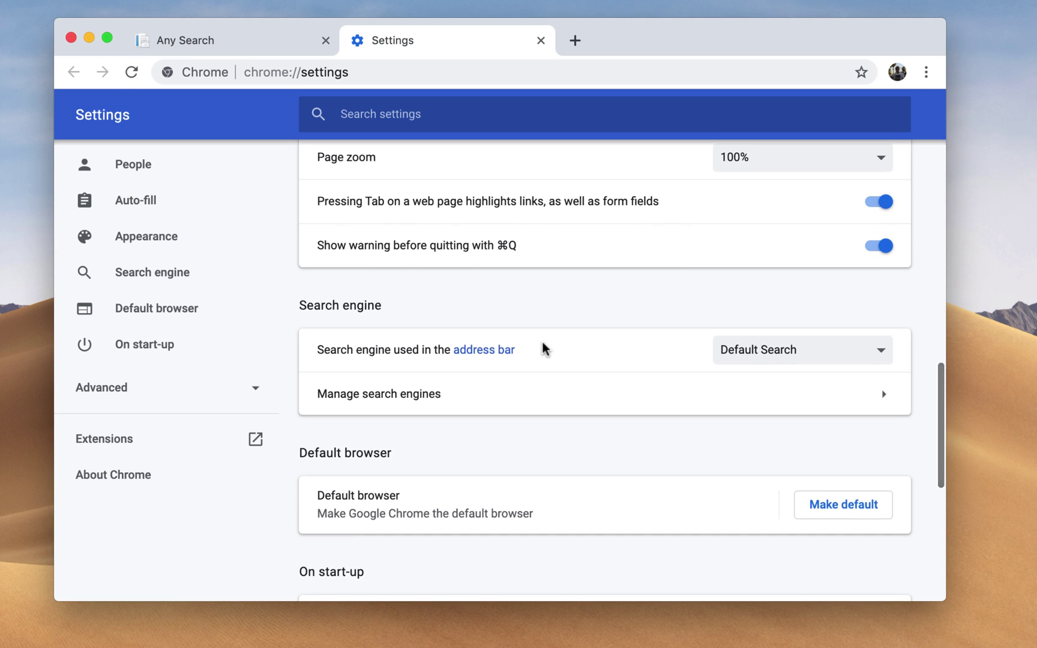
# Make Google the default search engine in Chrome's Manage search engines list.
pyautogui.click(853, 399)
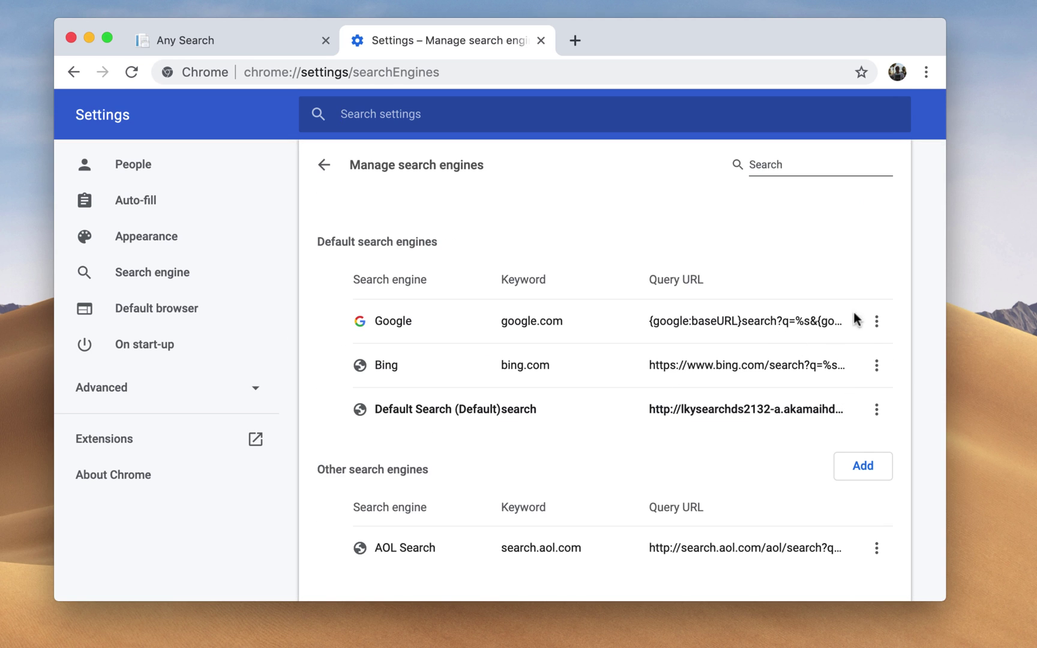
pyautogui.click(877, 321)
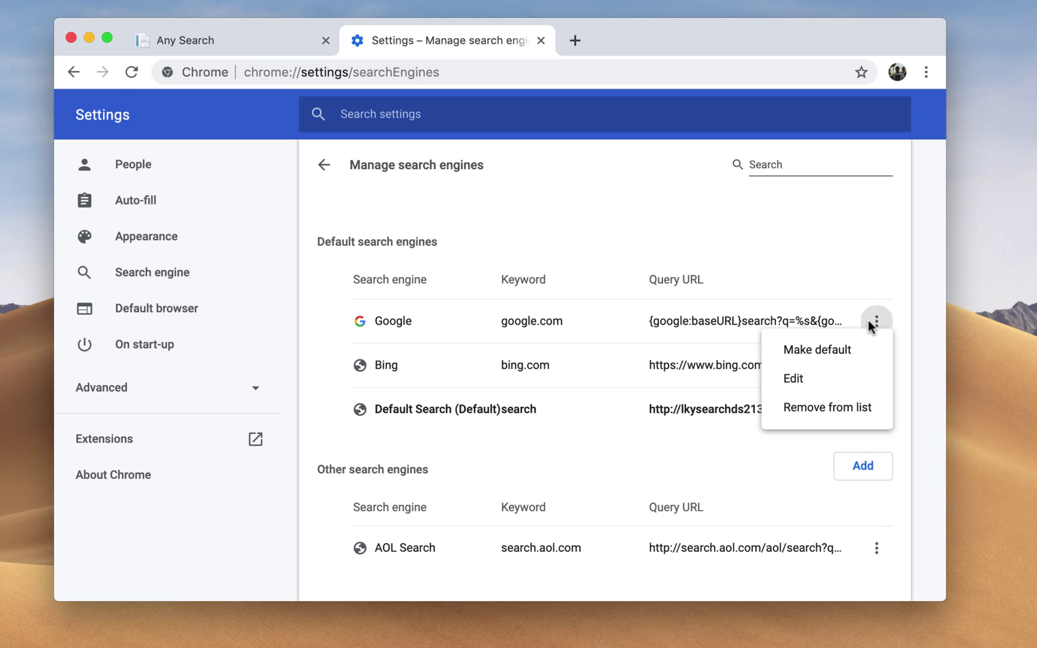
pyautogui.click(839, 363)
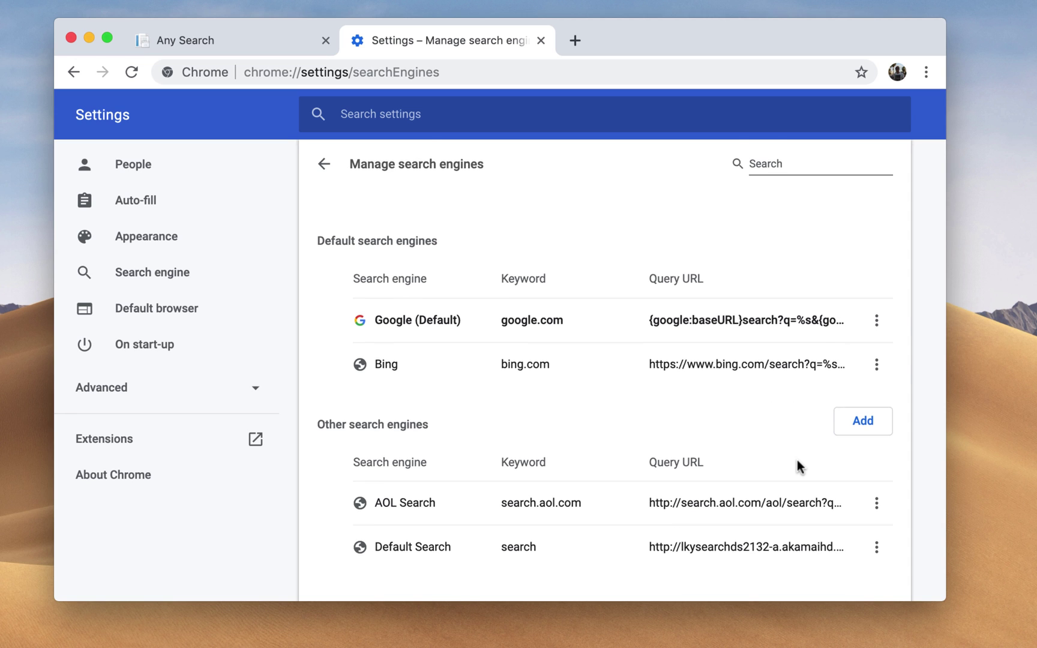
pyautogui.scroll(-1, 798, 466)
# Remove the Default Search and AOL Search entries, then return to the main Settings page.
pyautogui.click(876, 525)
pyautogui.click(865, 515)
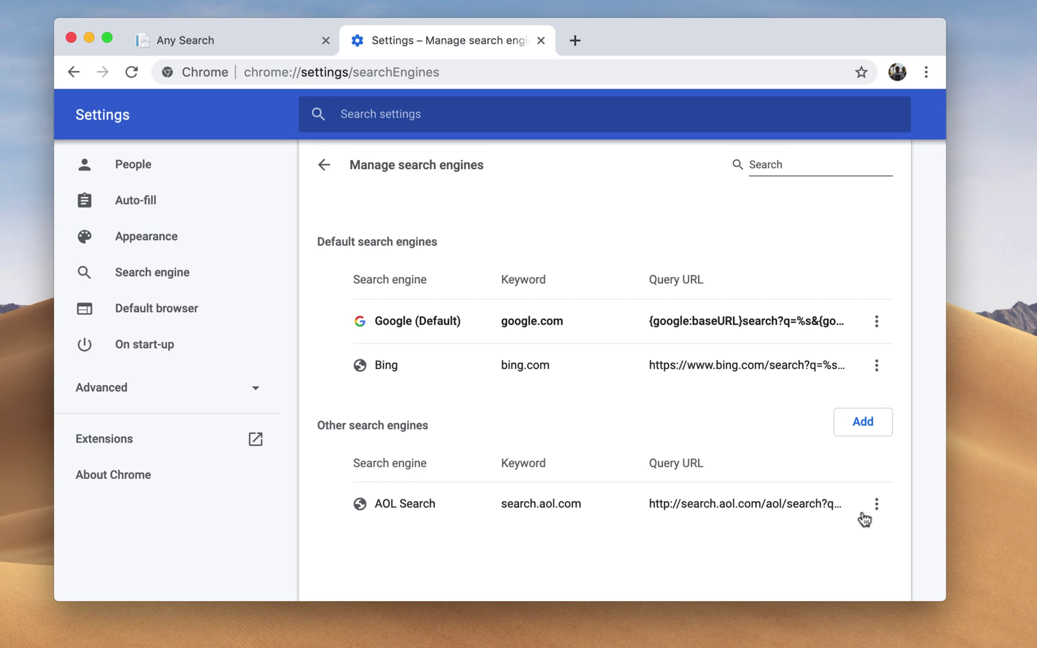
pyautogui.click(876, 504)
pyautogui.click(843, 502)
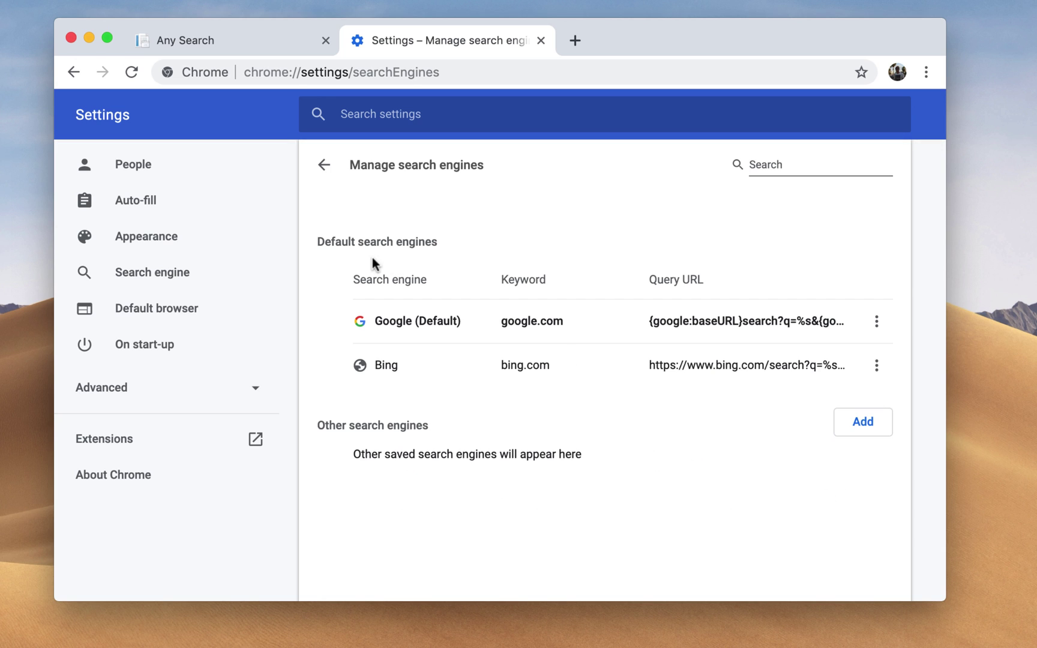
pyautogui.click(323, 165)
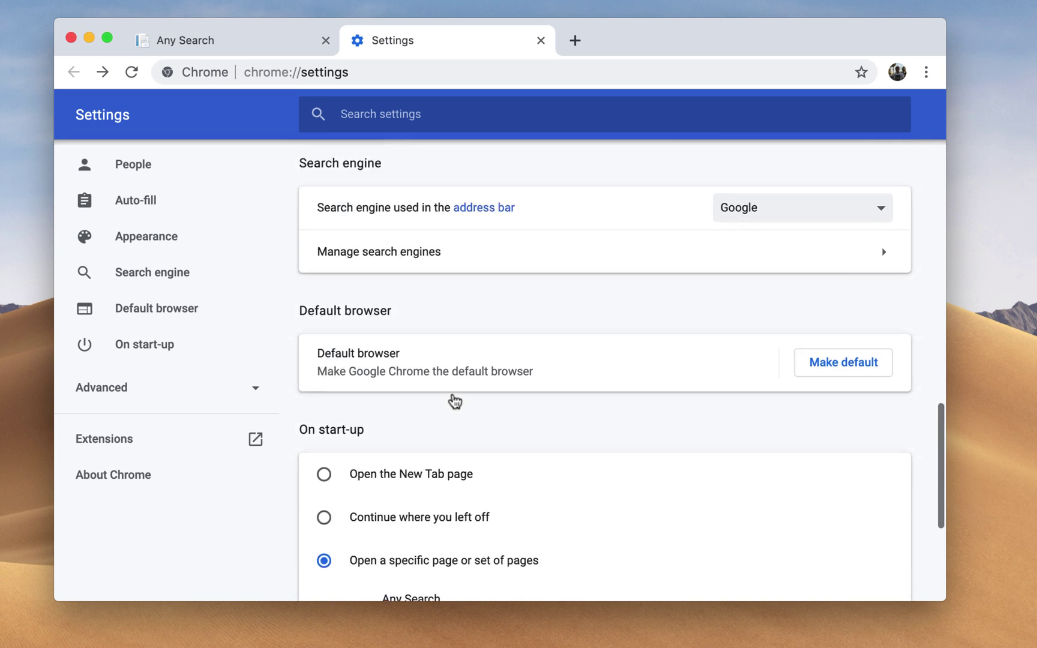
pyautogui.scroll(-5, 455, 402)
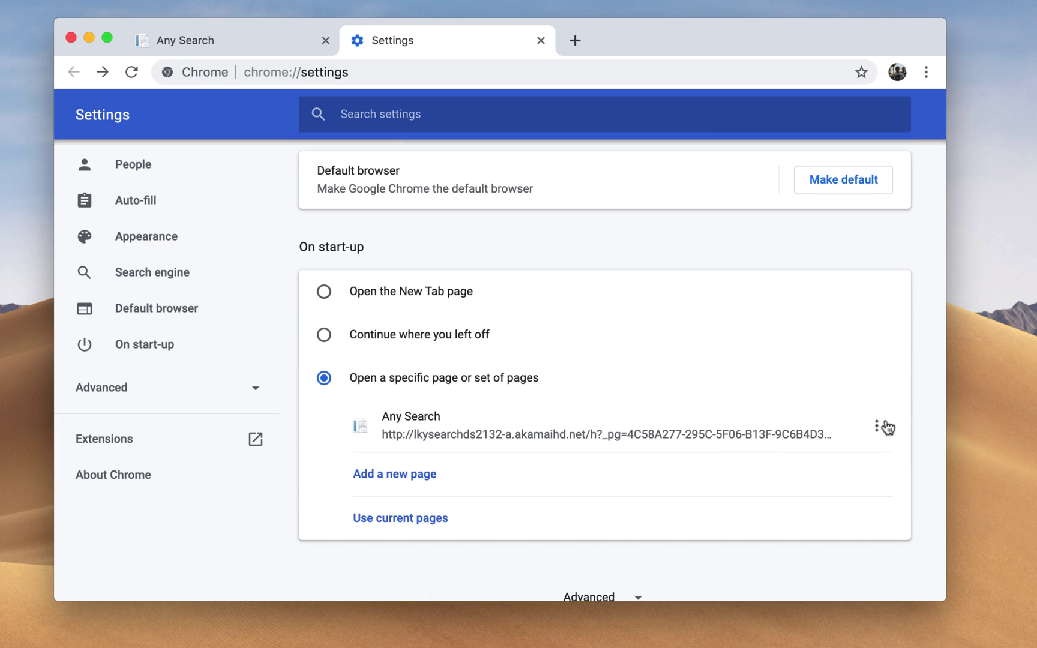
# Remove the Any Search start-up page, then open and cancel Reset settings under Advanced.
pyautogui.click(877, 426)
pyautogui.click(847, 460)
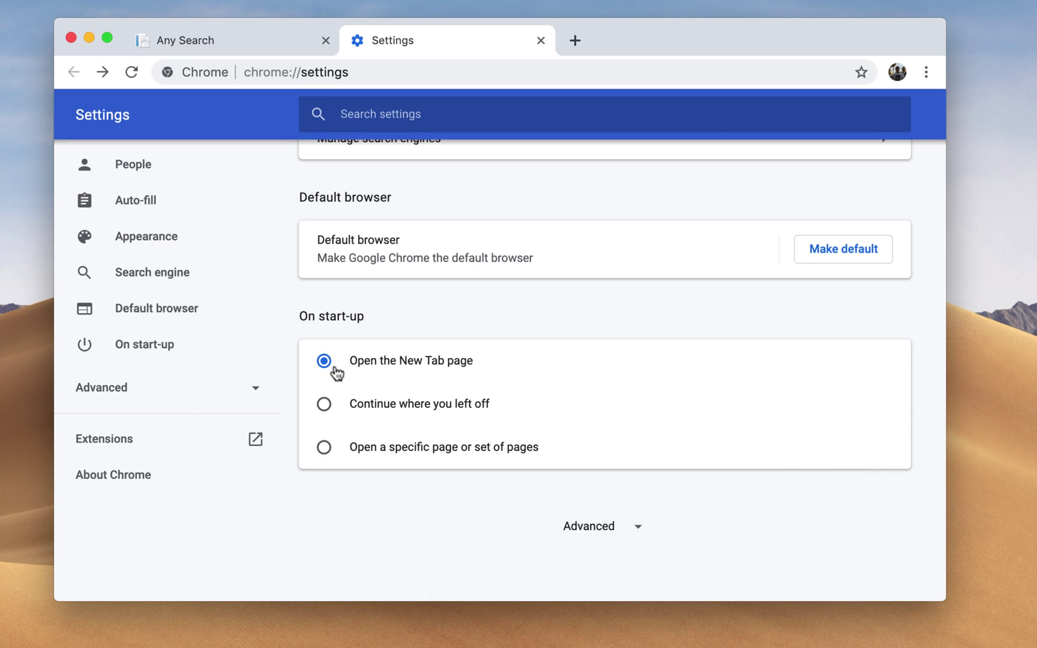
pyautogui.click(589, 526)
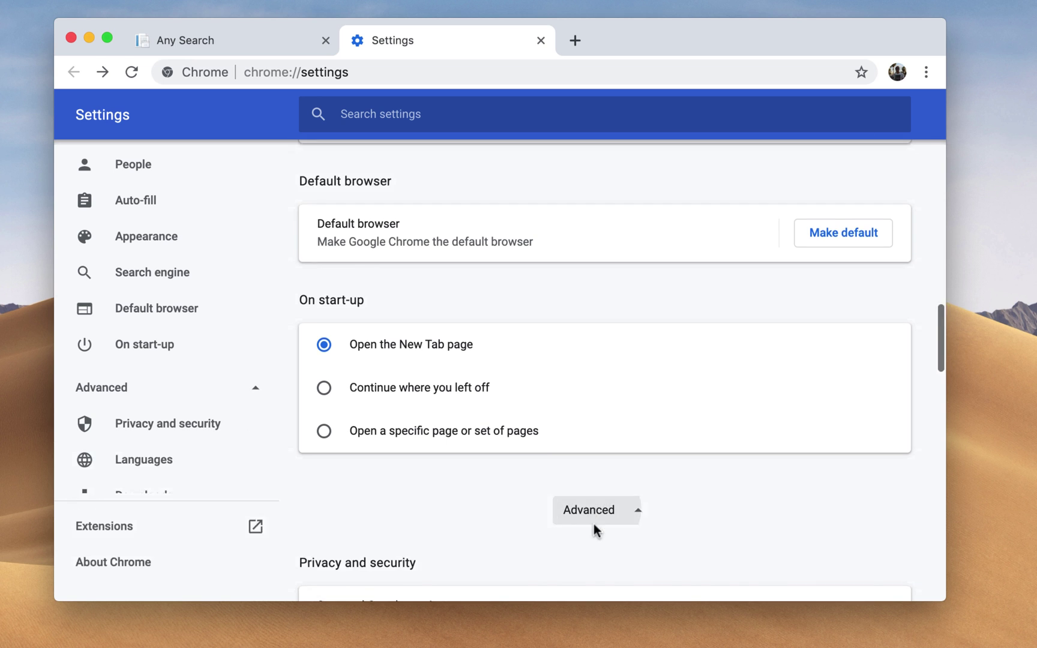
pyautogui.scroll(-10, 596, 531)
pyautogui.scroll(-2, 596, 531)
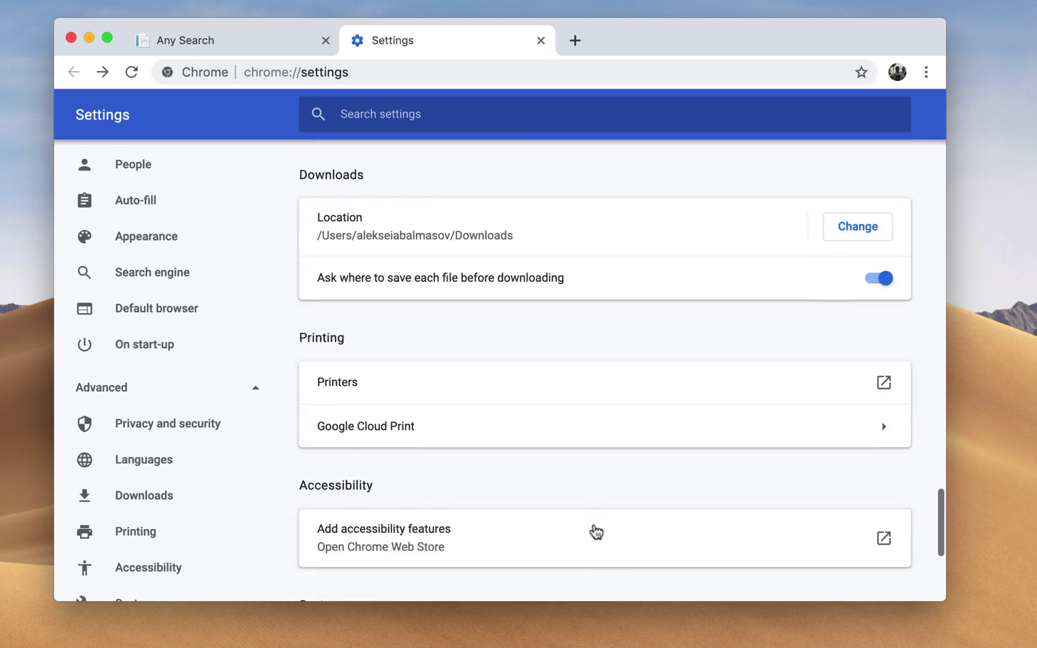
pyautogui.scroll(-4, 593, 531)
pyautogui.click(498, 523)
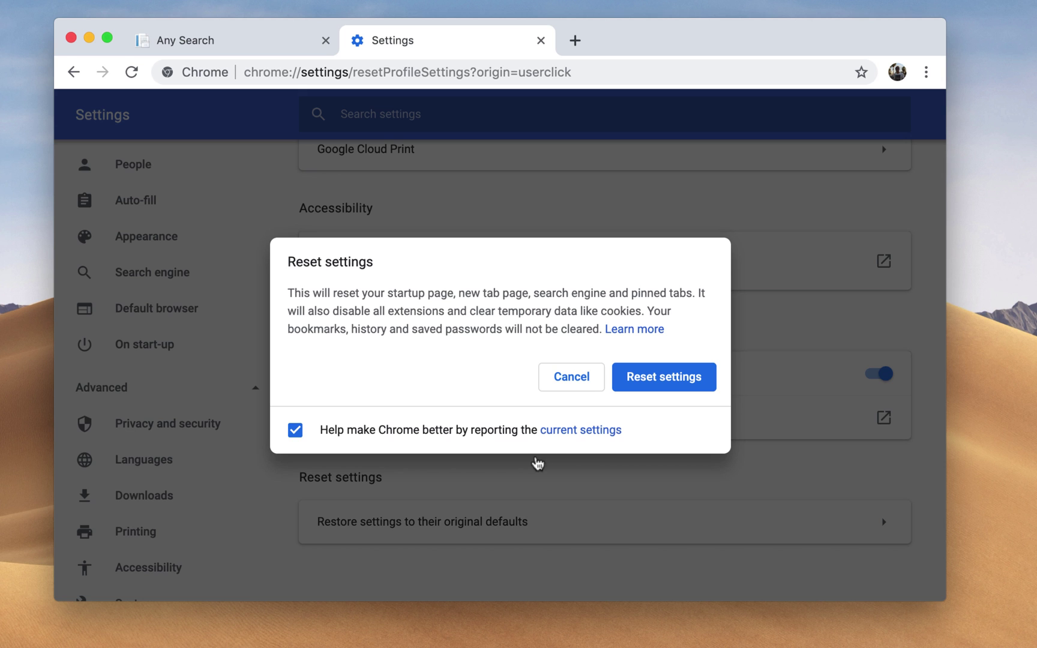
pyautogui.click(572, 394)
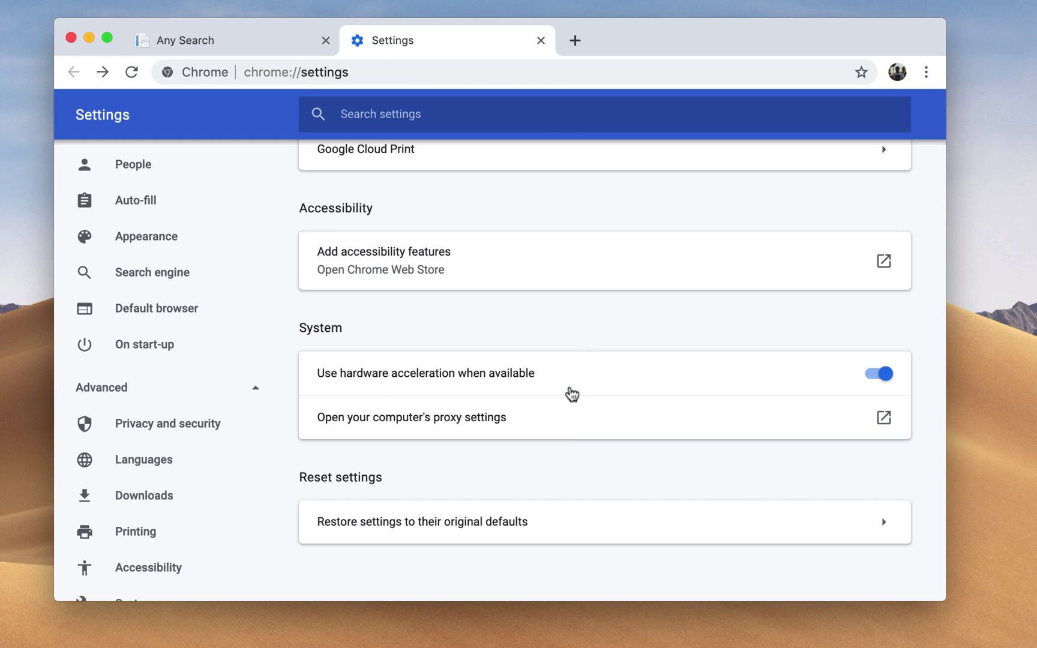
pyautogui.scroll(10, 572, 464)
pyautogui.scroll(10, 571, 465)
pyautogui.scroll(5, 571, 464)
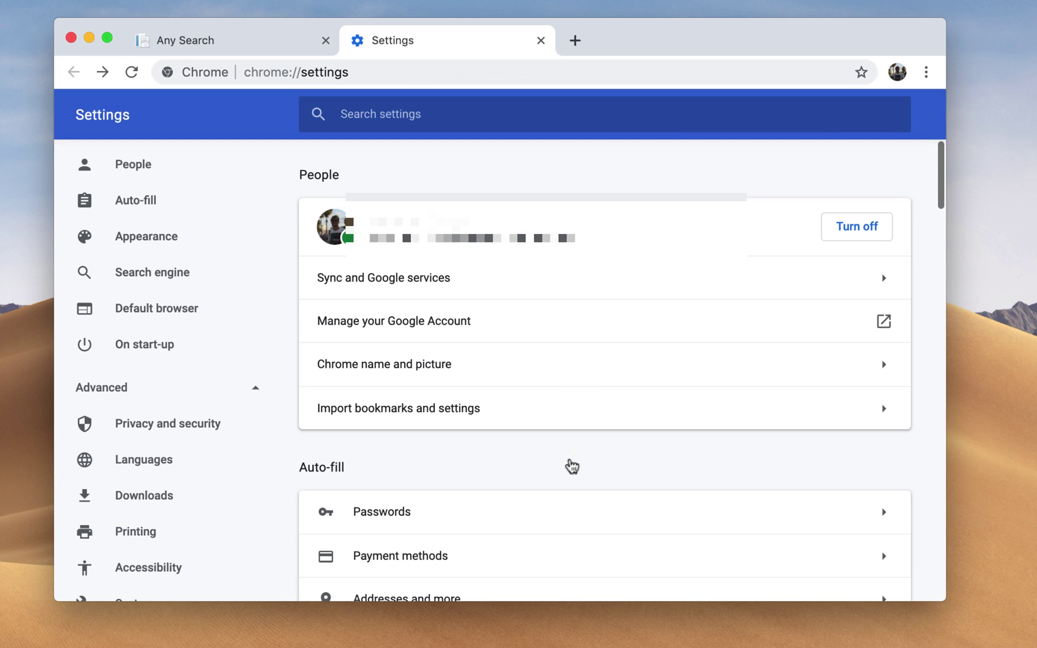
# Close Chrome's Settings tab, quit Chrome, then launch Firefox and move its window into place.
pyautogui.click(541, 40)
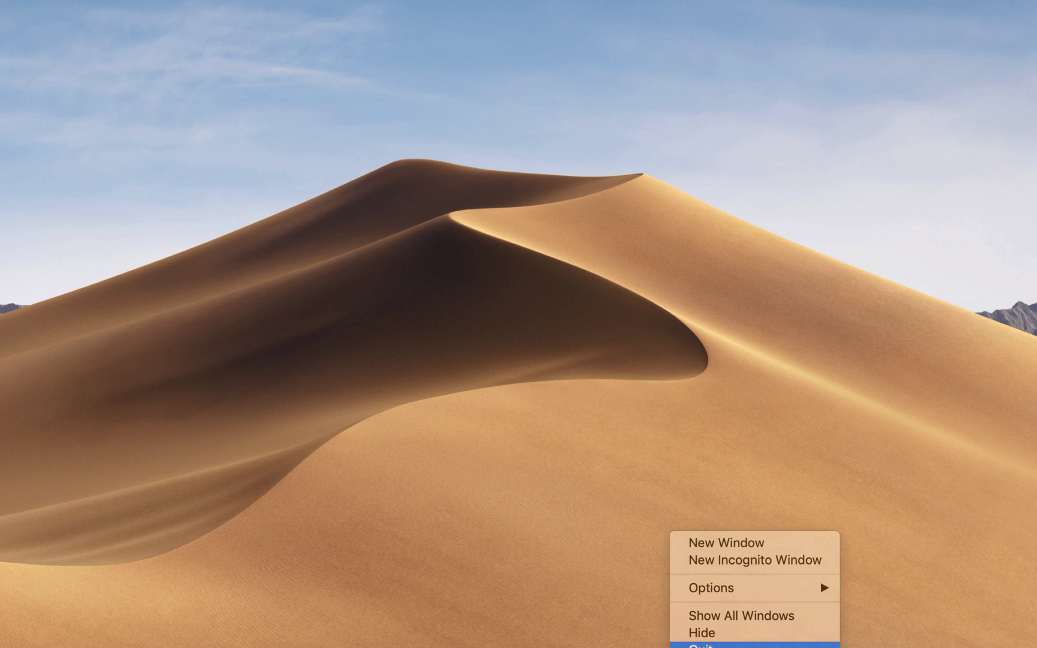
pyautogui.click(701, 646)
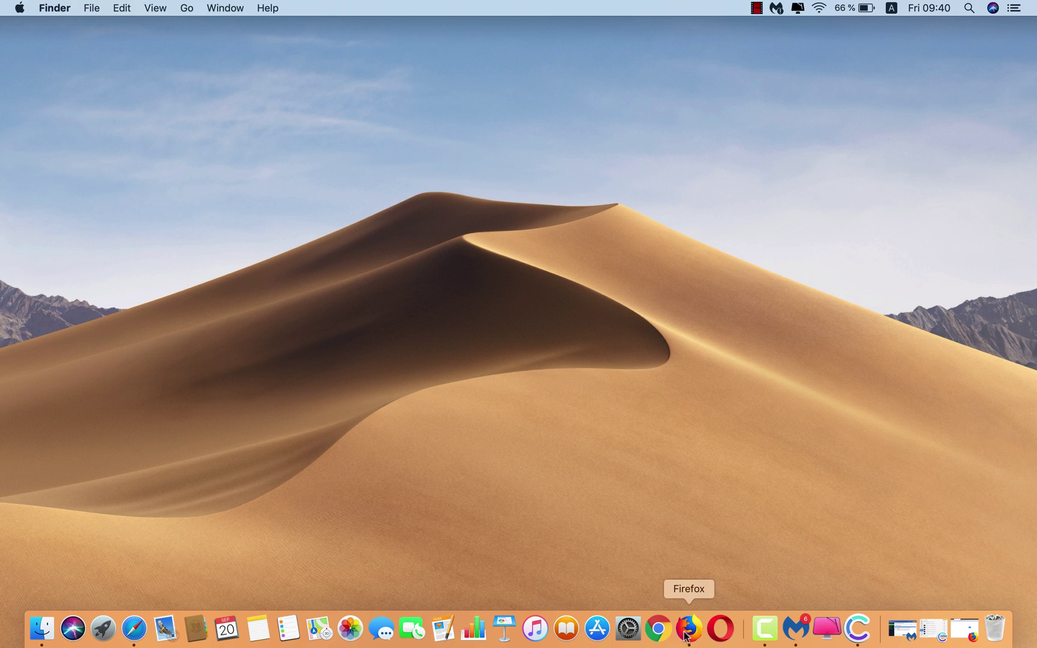
pyautogui.click(684, 631)
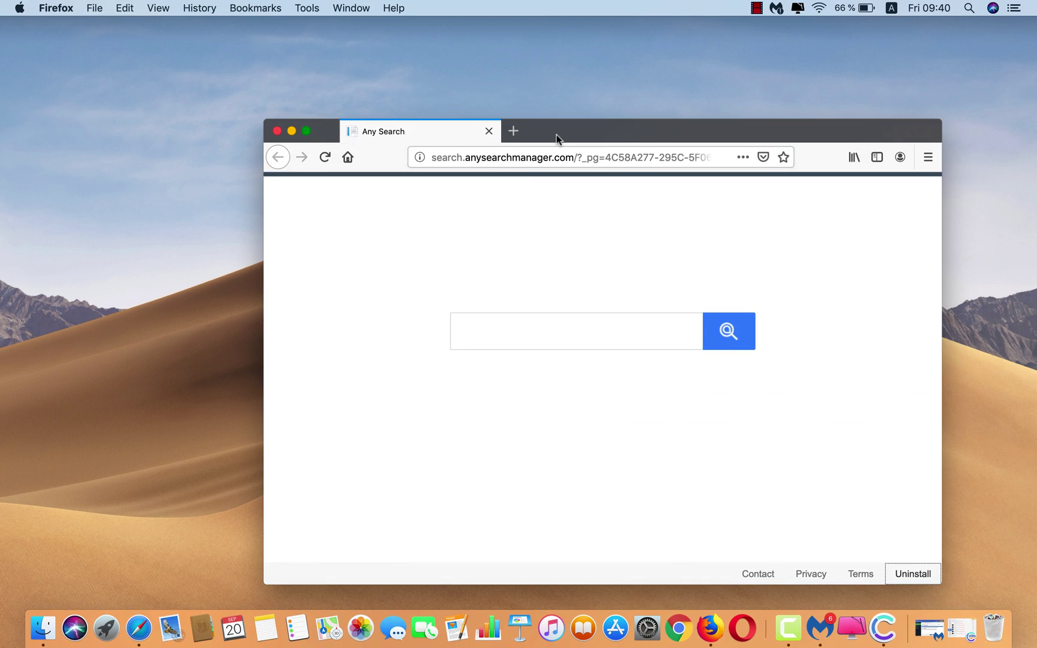
pyautogui.moveTo(557, 140); pyautogui.dragTo(491, 92)
pyautogui.click(861, 111)
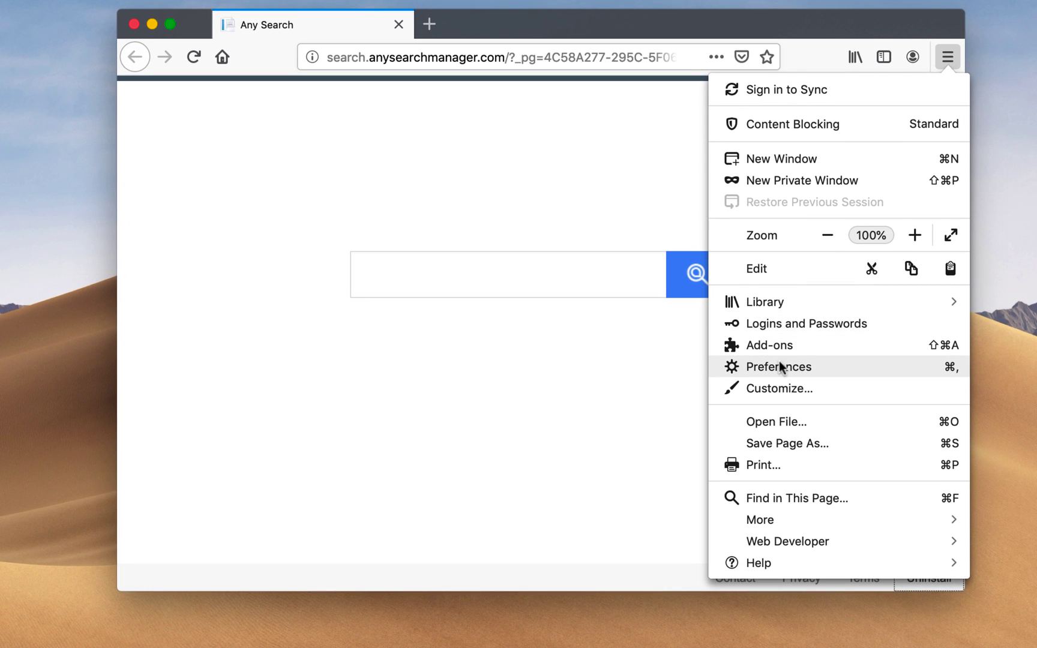
# Replace the anysearchmanager homepage in Firefox's Home preferences with Firefox Home (Default).
pyautogui.click(779, 362)
pyautogui.click(268, 206)
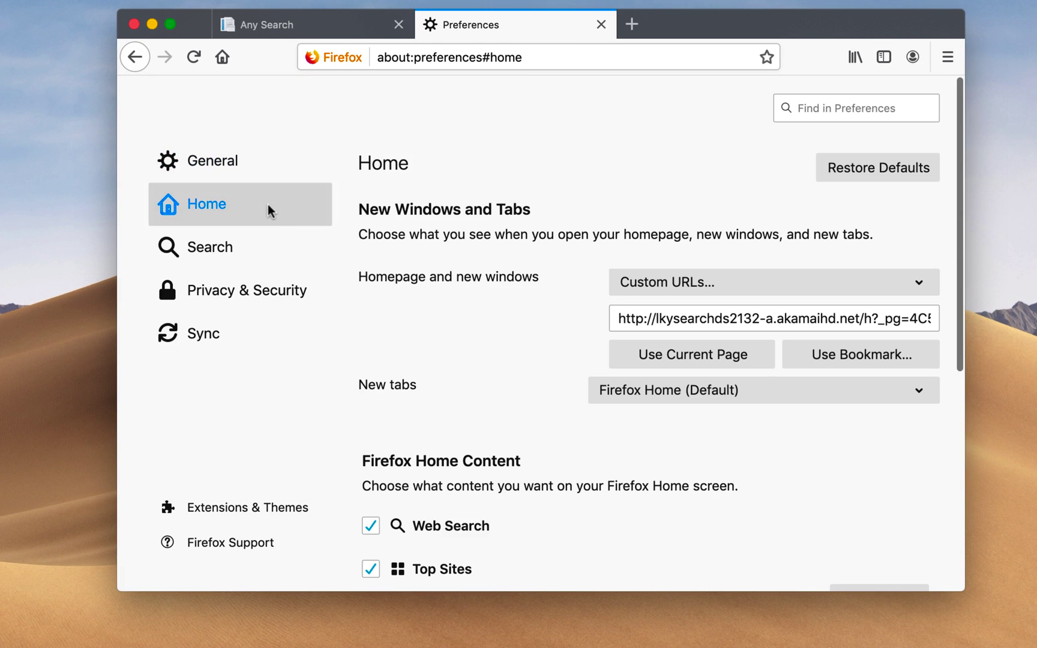
pyautogui.click(735, 358)
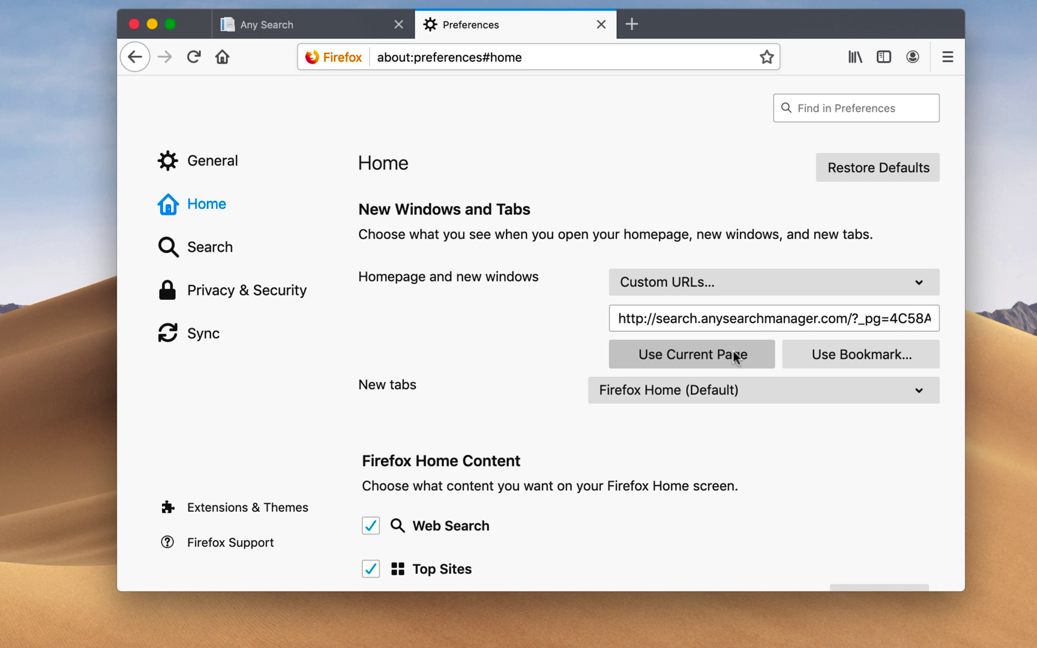
pyautogui.click(702, 285)
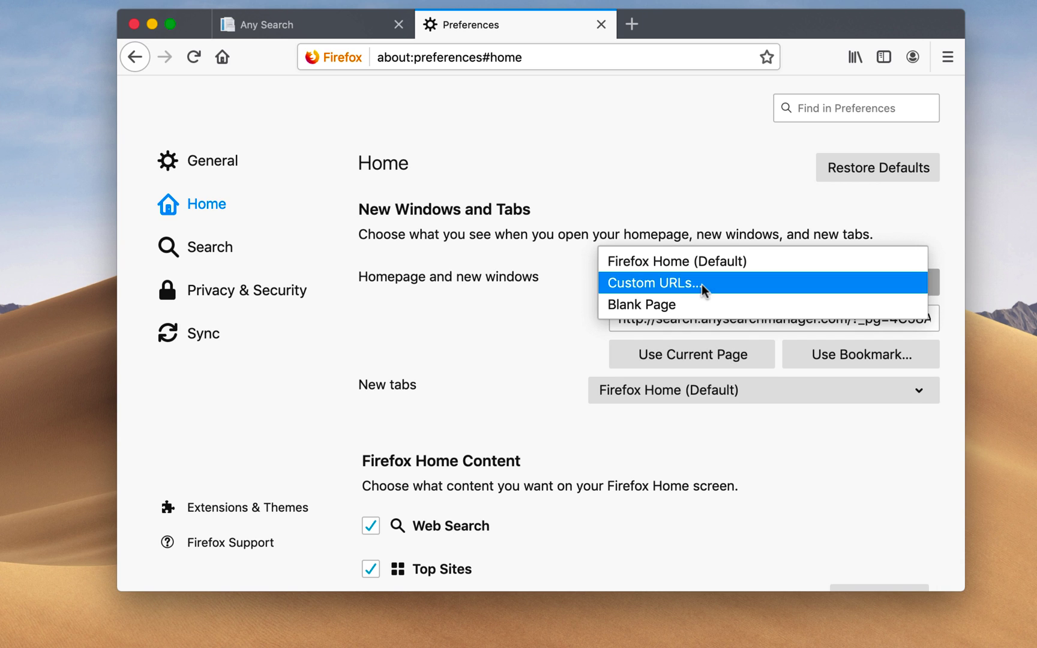
pyautogui.click(689, 303)
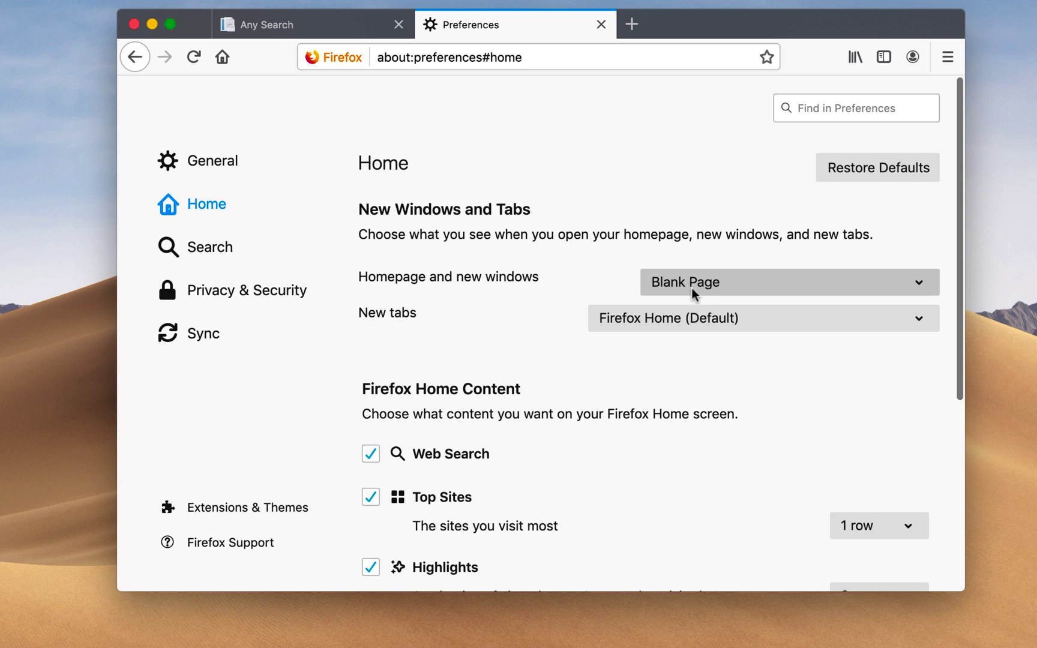
pyautogui.click(698, 285)
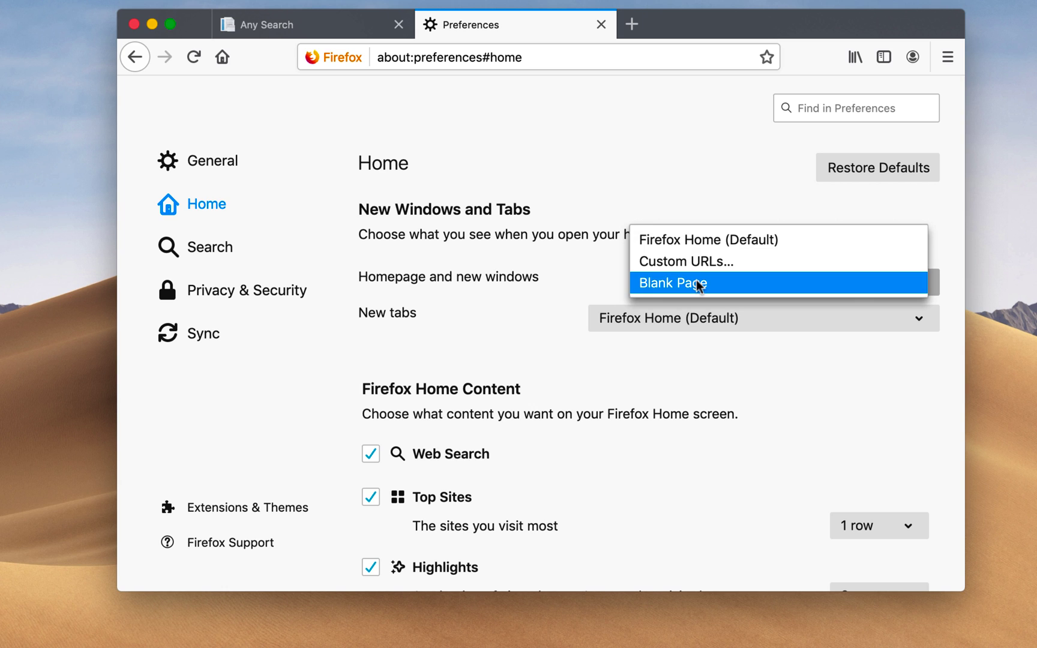
pyautogui.click(702, 237)
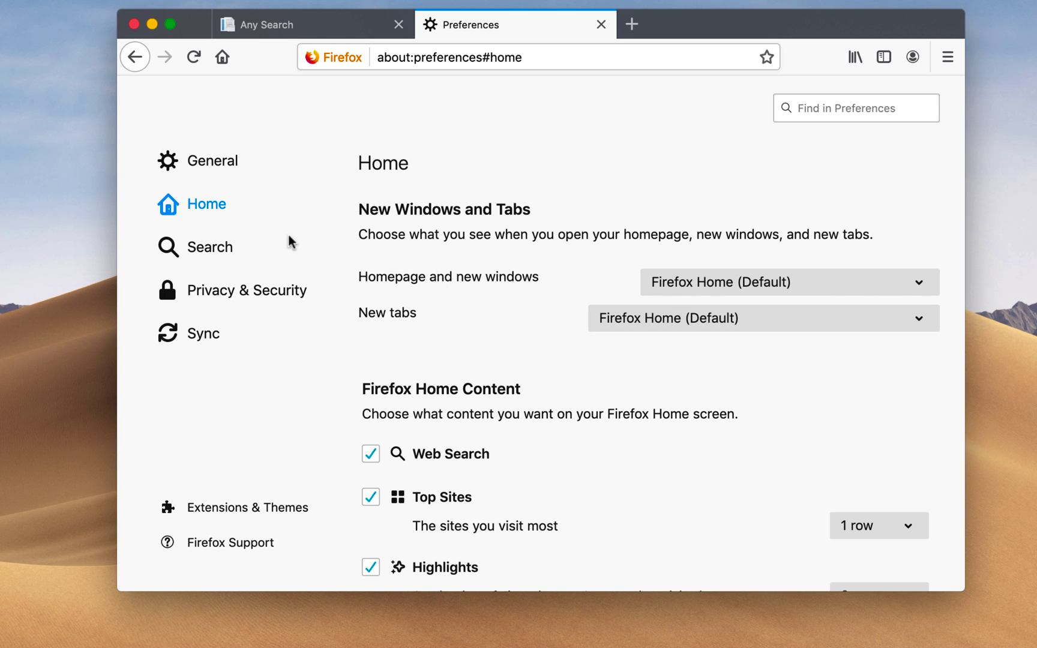
# Remove Yandex, Twitter and Wikipedia (en) from Firefox's one-click search engines.
pyautogui.click(238, 259)
pyautogui.scroll(-5, 740, 484)
pyautogui.scroll(-2, 740, 484)
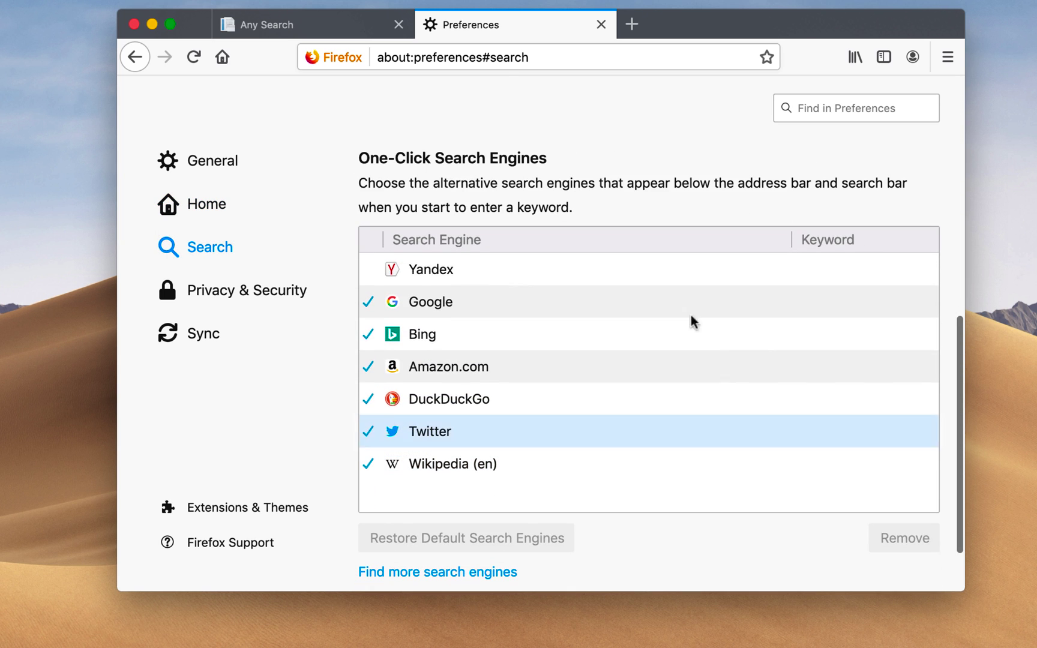
pyautogui.click(581, 273)
pyautogui.click(887, 537)
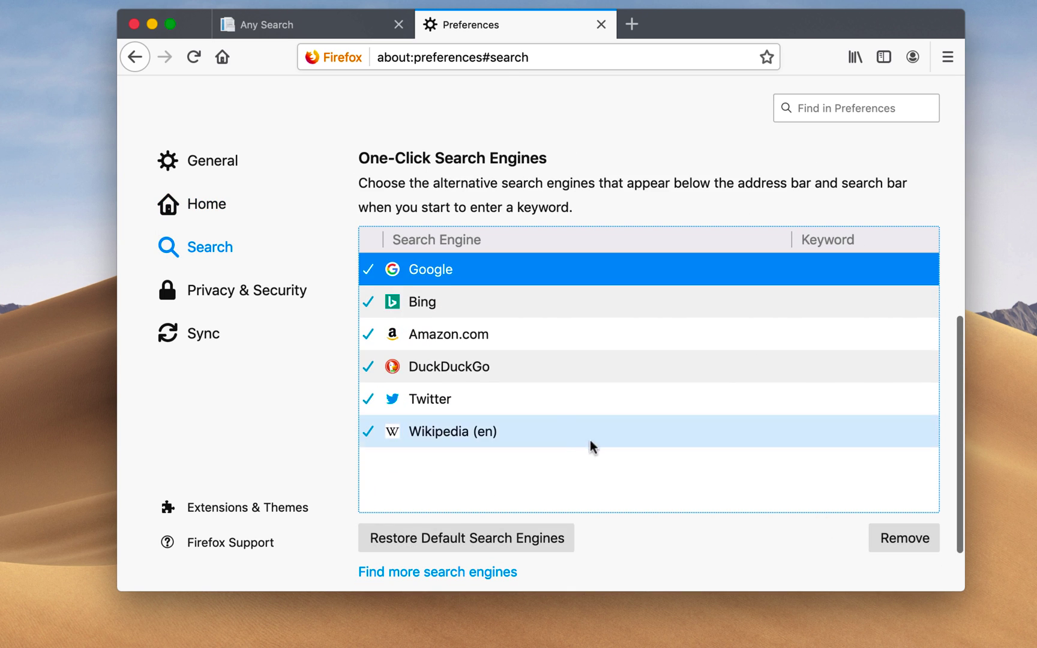
pyautogui.click(559, 406)
pyautogui.click(885, 541)
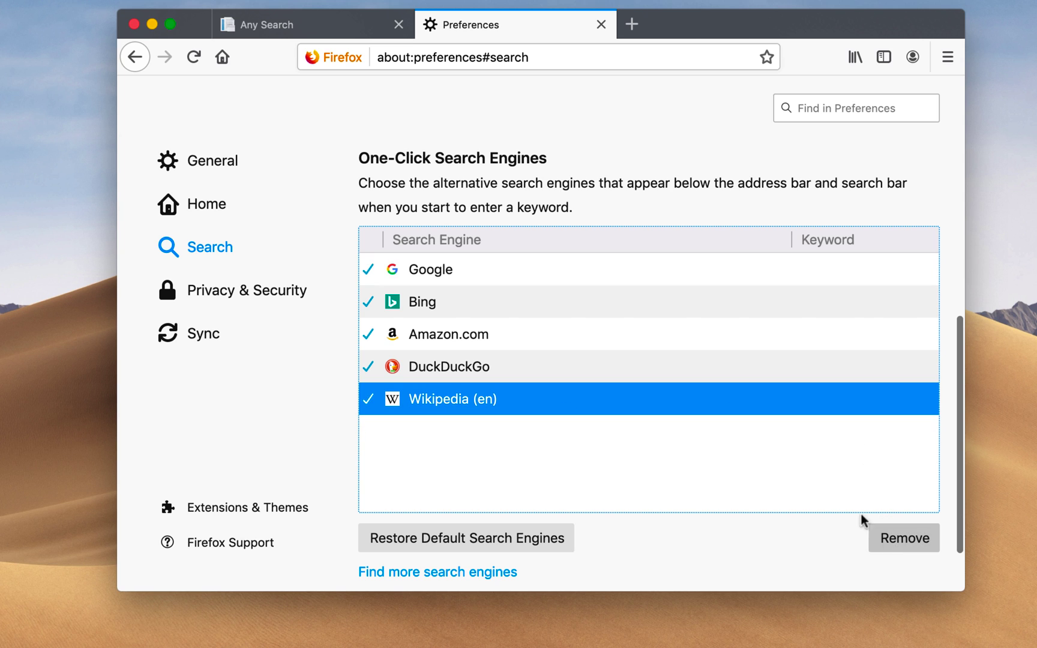
pyautogui.click(932, 547)
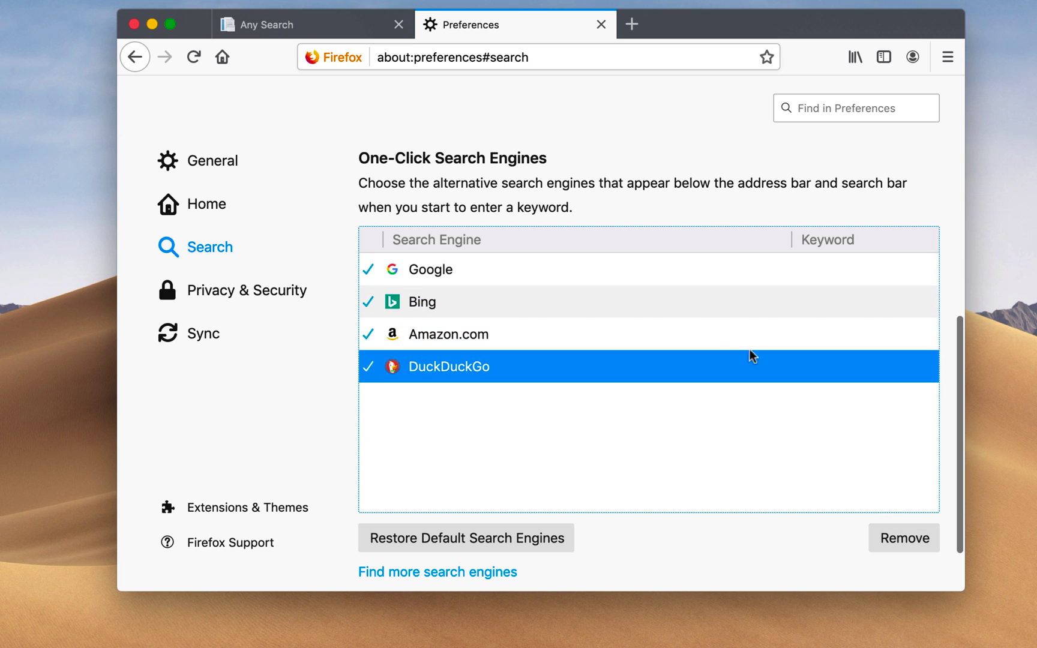
# Close the Firefox Preferences tab and the Firefox window.
pyautogui.click(658, 279)
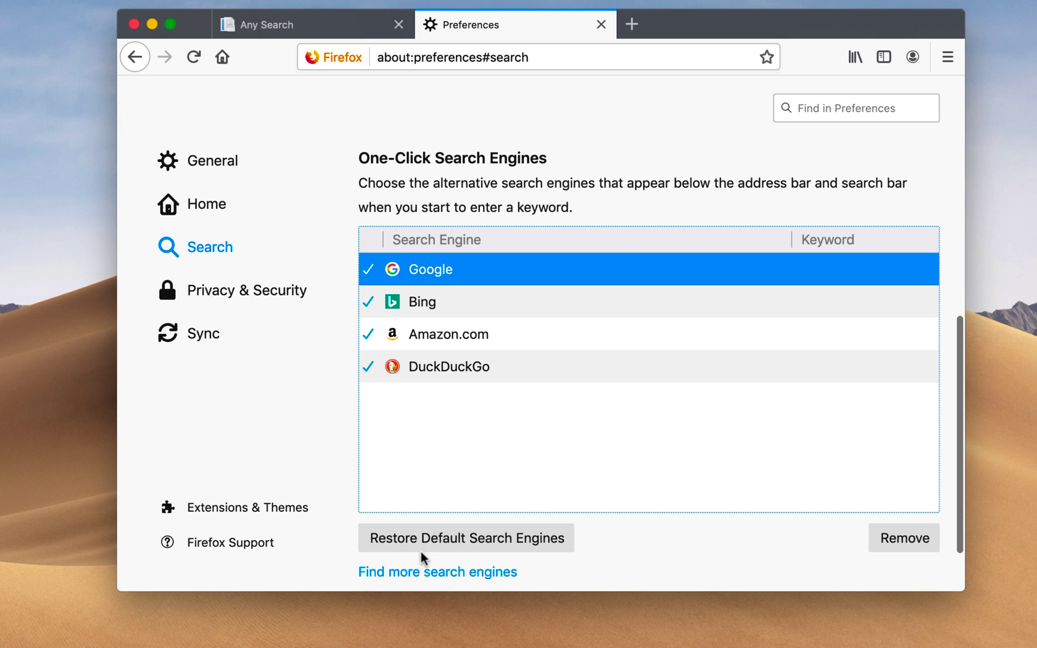
pyautogui.click(600, 25)
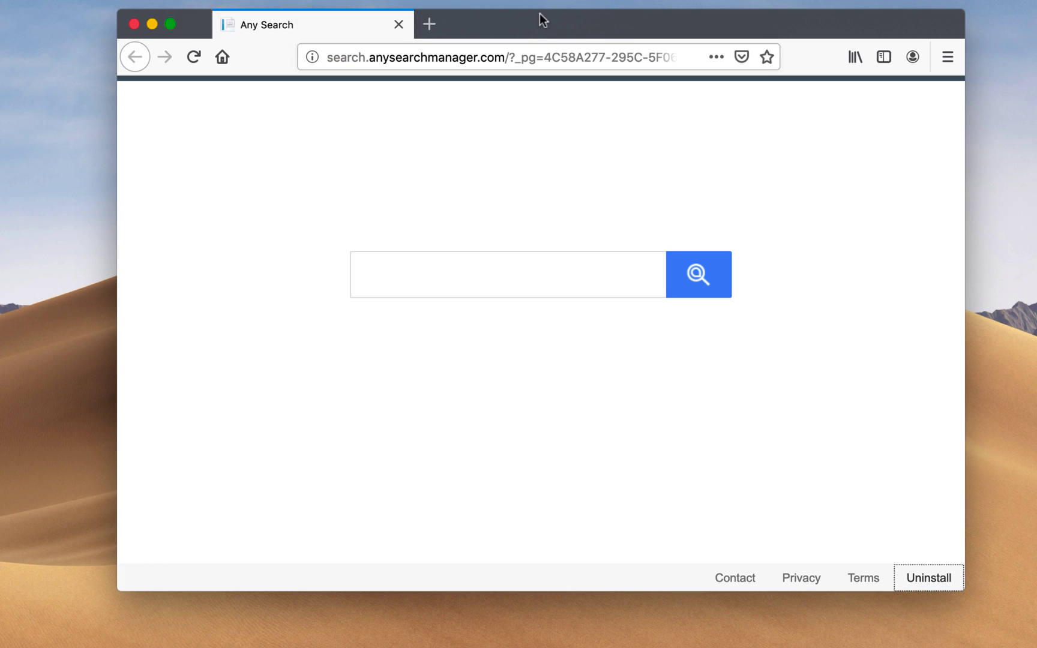
pyautogui.click(399, 25)
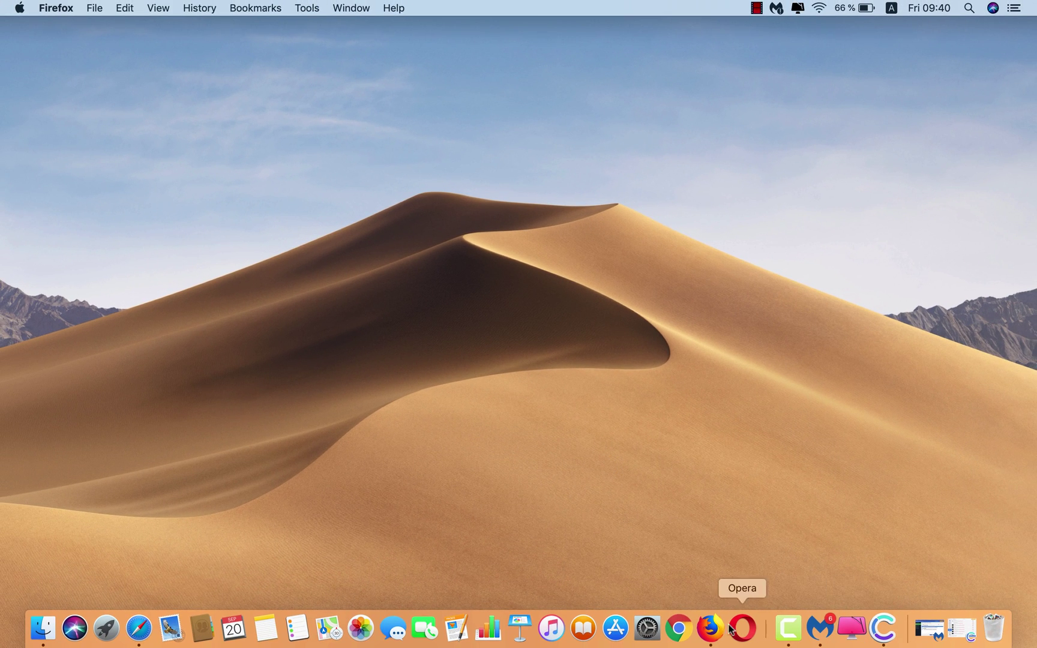
pyautogui.rightClick(710, 629)
pyautogui.click(718, 582)
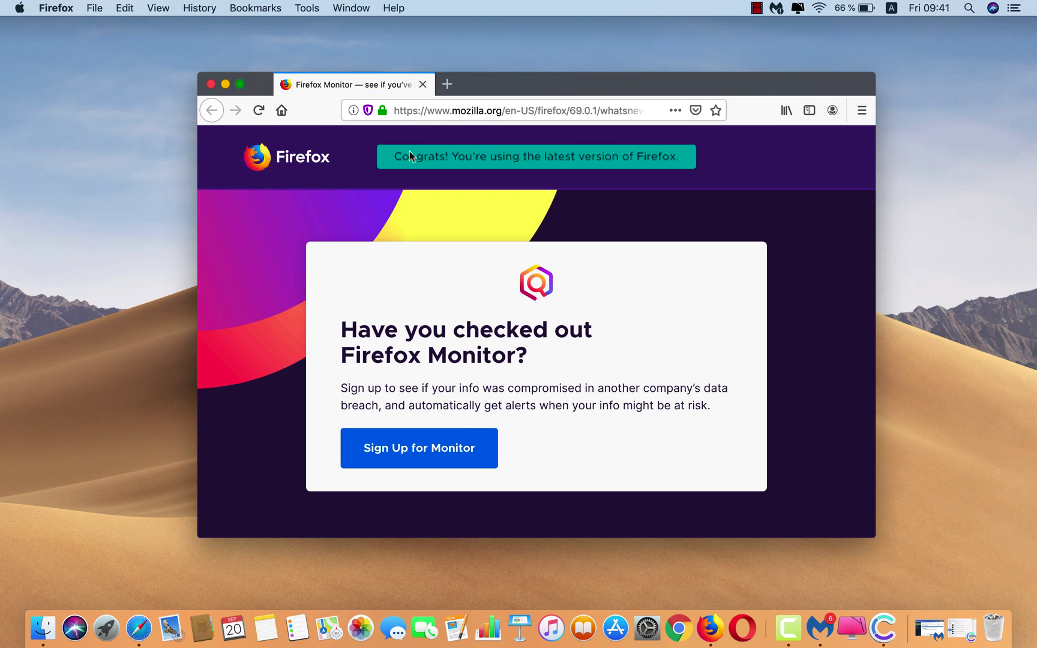
pyautogui.click(422, 86)
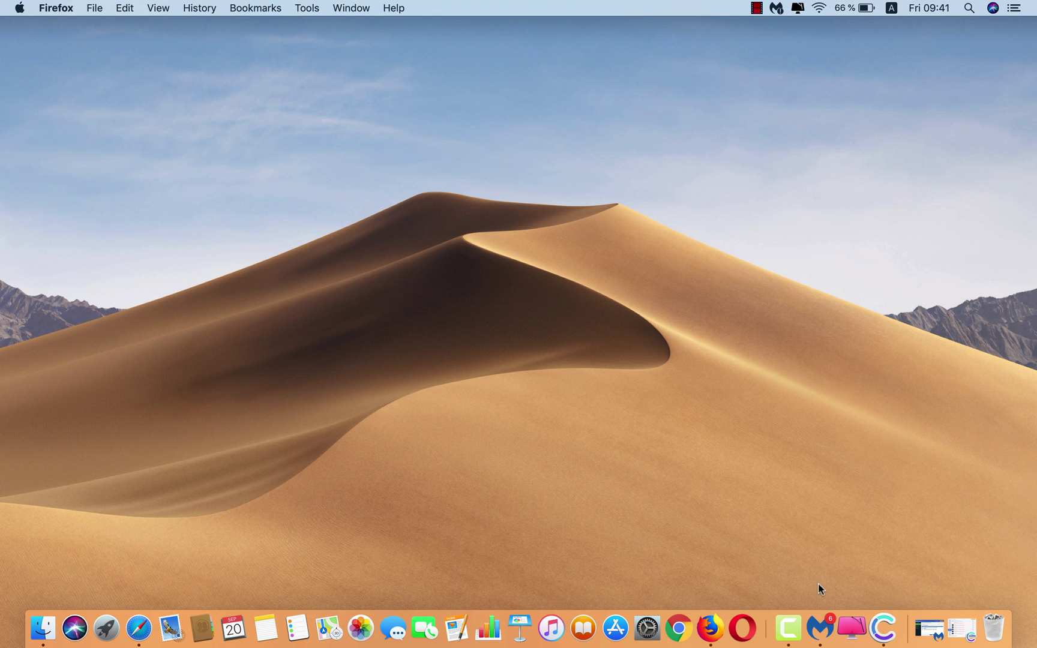
# Delete the six Adware.OperatorMac and PUP.PCVARK threats in Malwarebytes and postpone the restart.
pyautogui.click(823, 630)
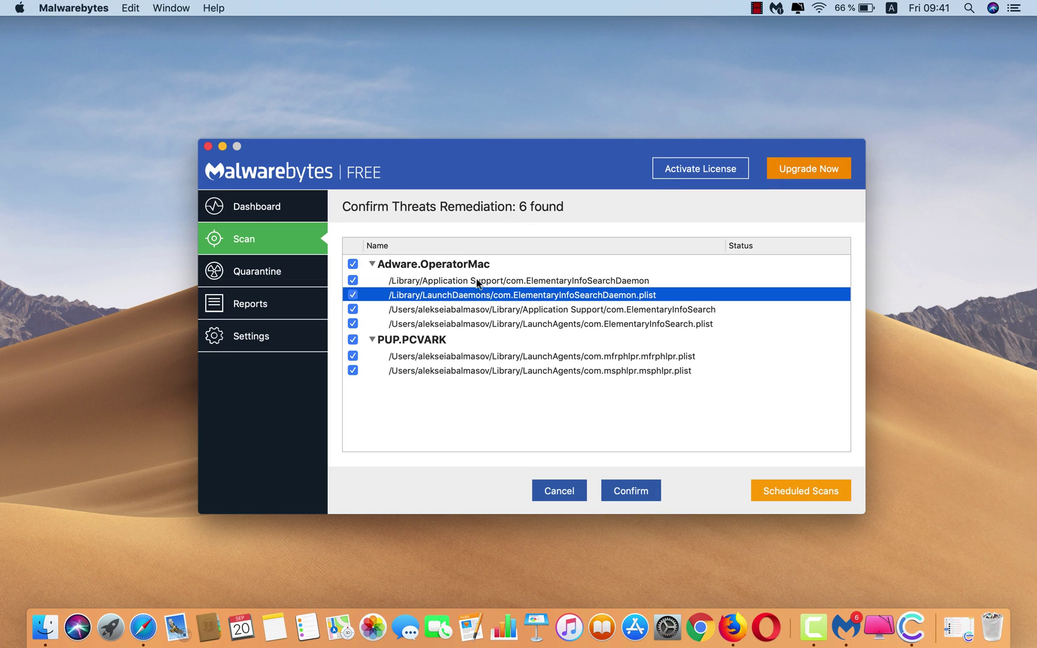
pyautogui.click(542, 280)
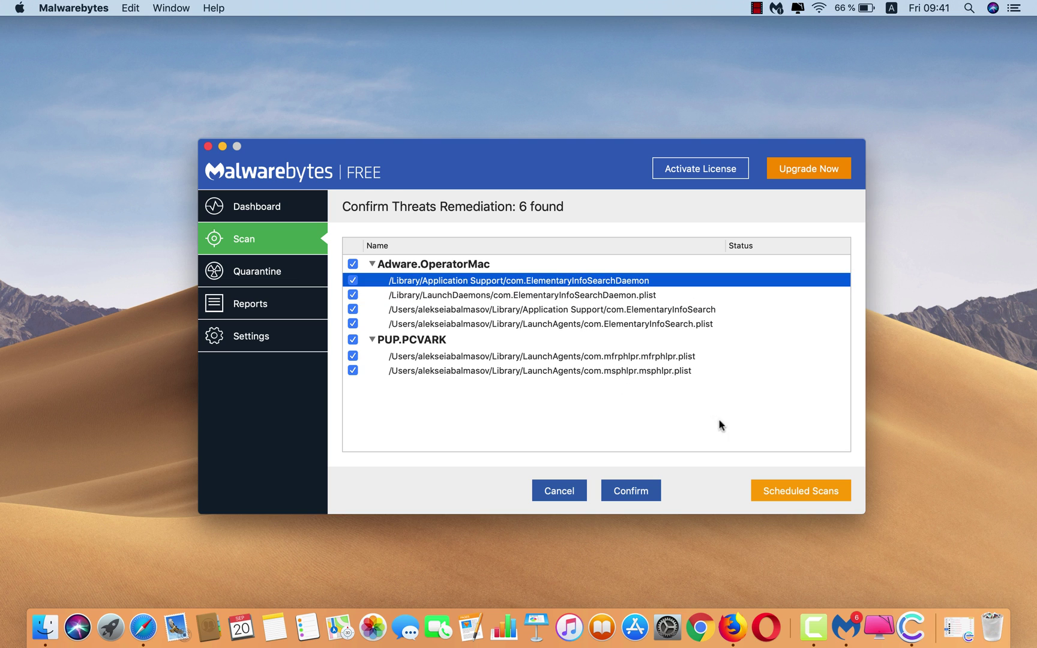
pyautogui.click(629, 493)
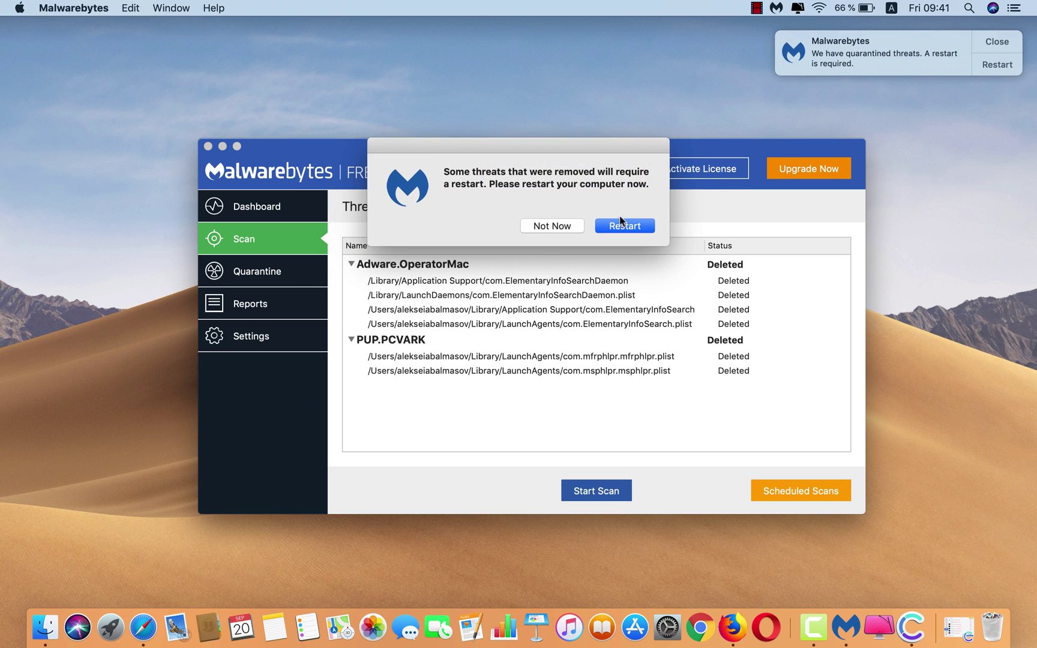
pyautogui.click(560, 227)
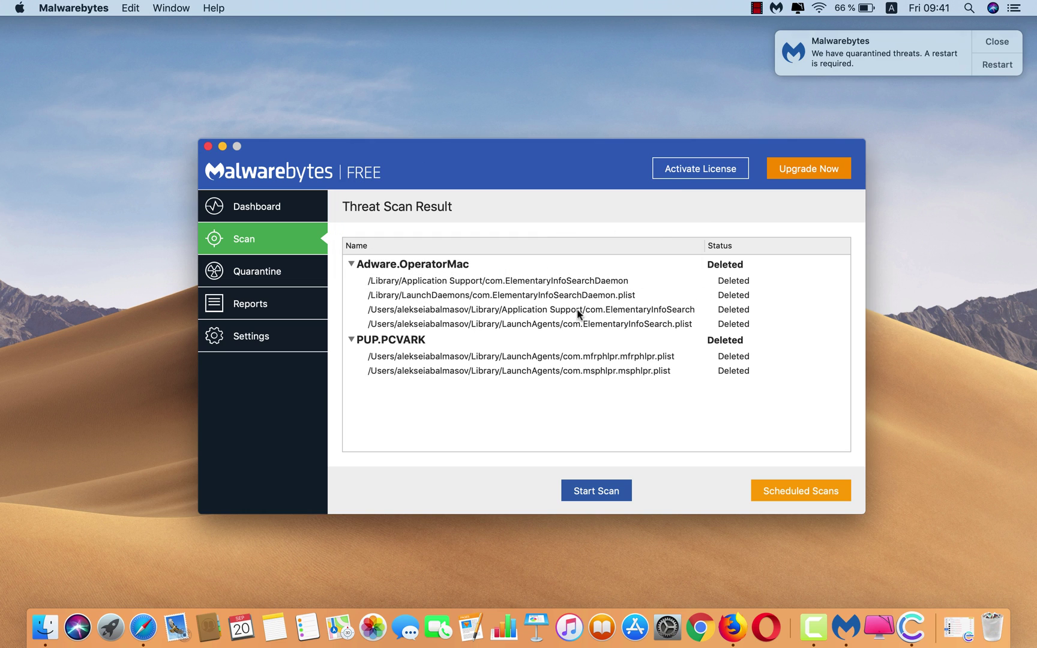
pyautogui.click(208, 147)
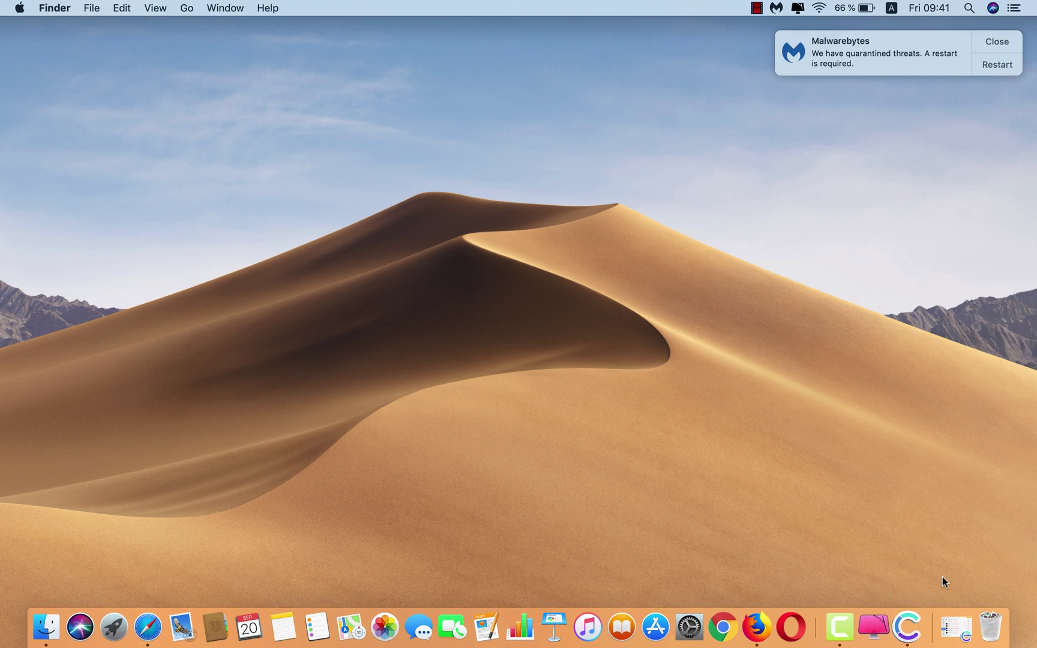
pyautogui.click(909, 629)
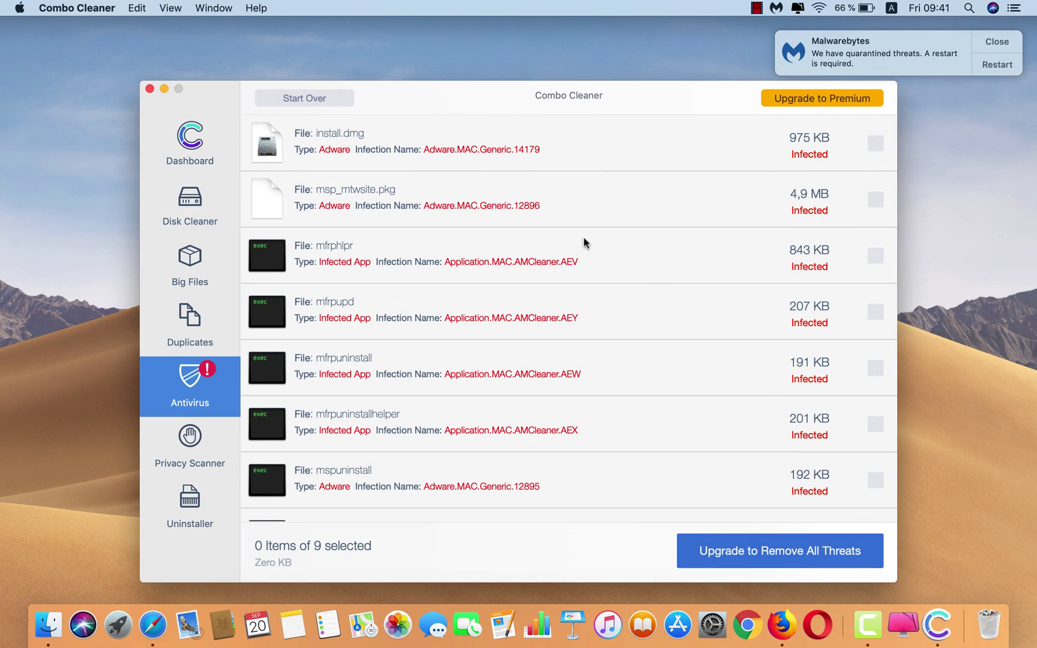
pyautogui.scroll(-2, 529, 240)
pyautogui.scroll(-2, 530, 240)
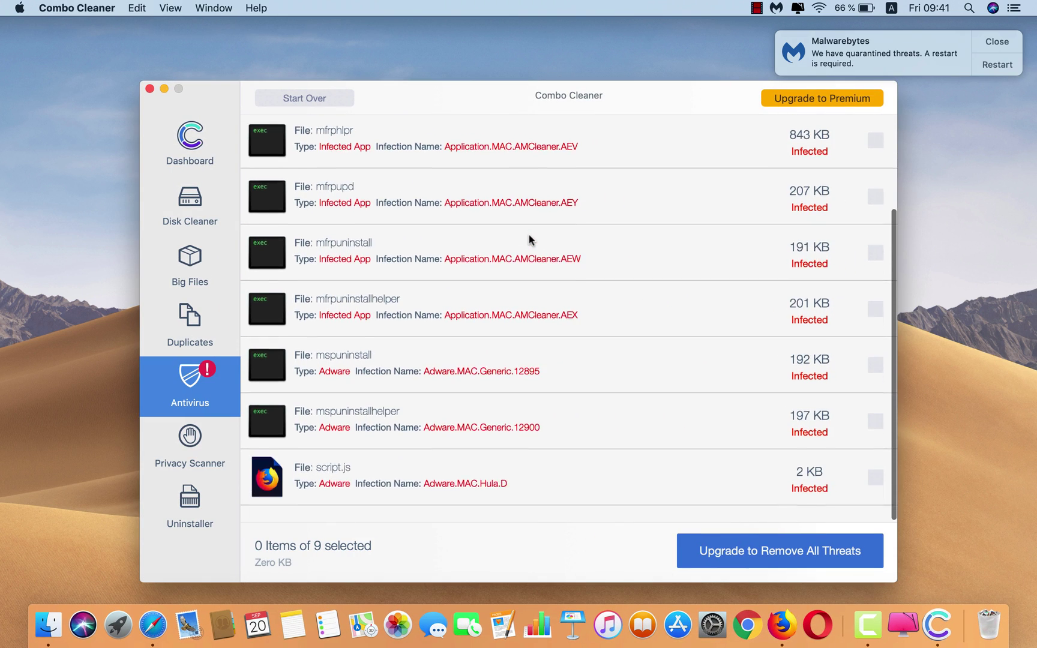
pyautogui.scroll(5, 529, 234)
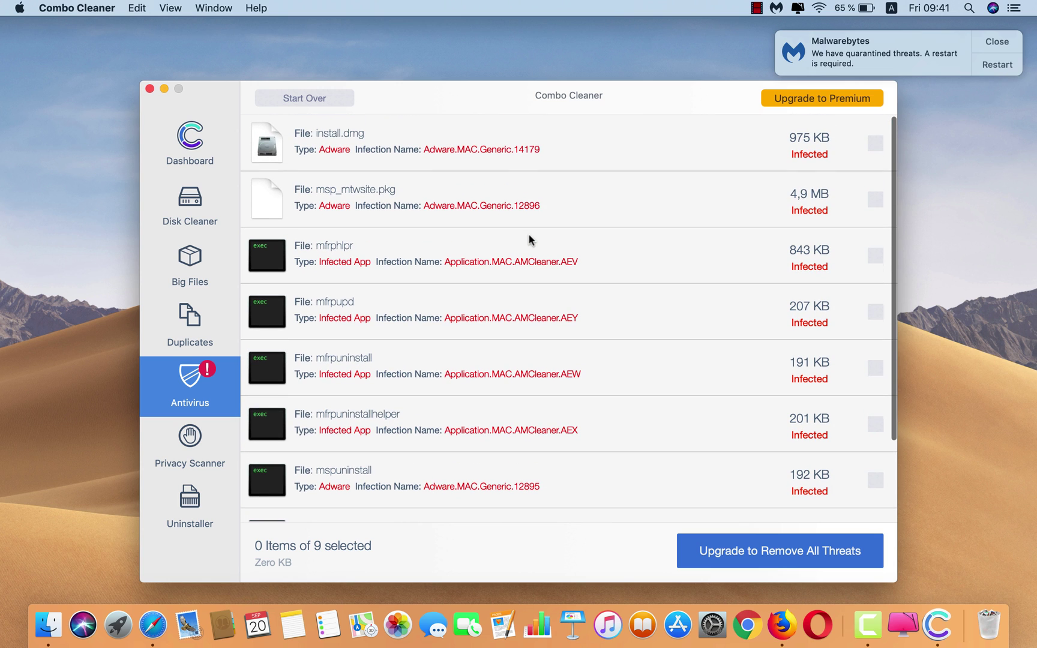
pyautogui.scroll(2, 666, 374)
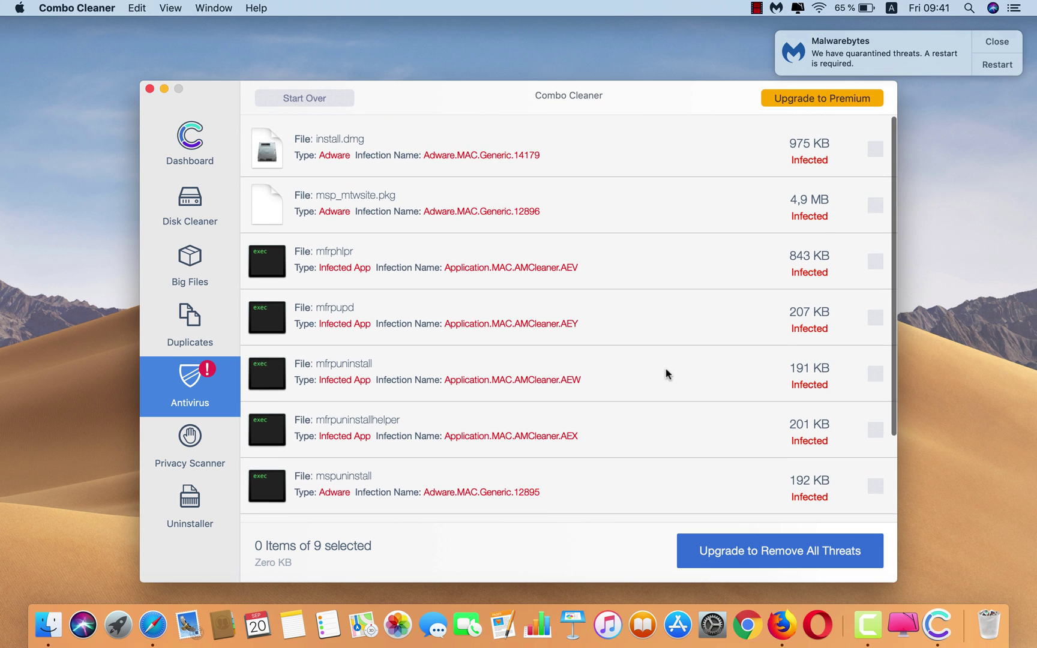
pyautogui.scroll(2, 636, 329)
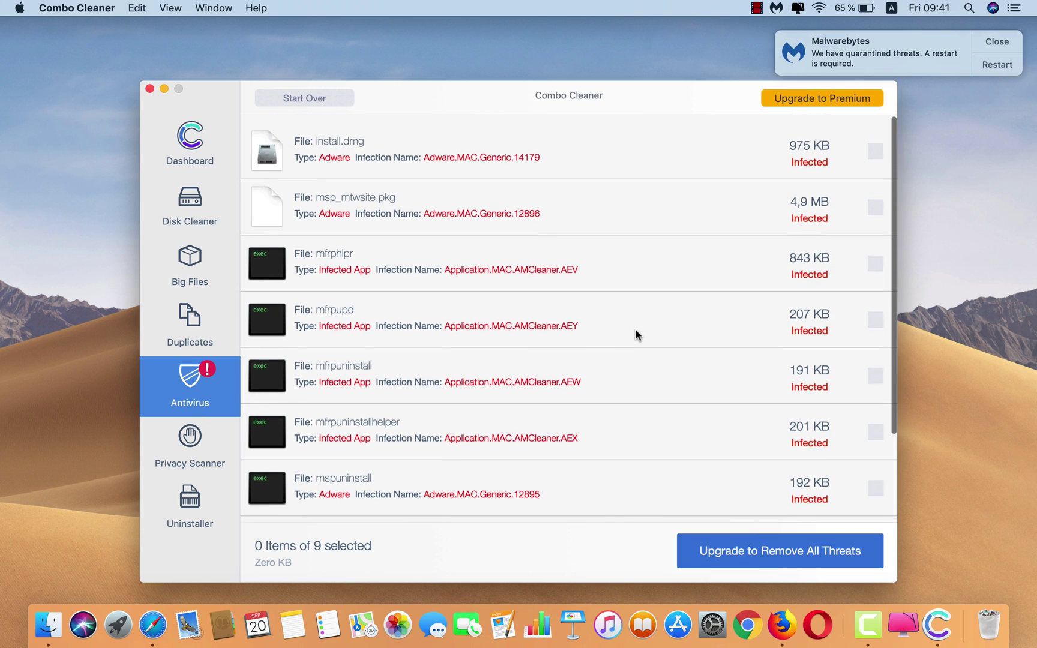
pyautogui.click(150, 89)
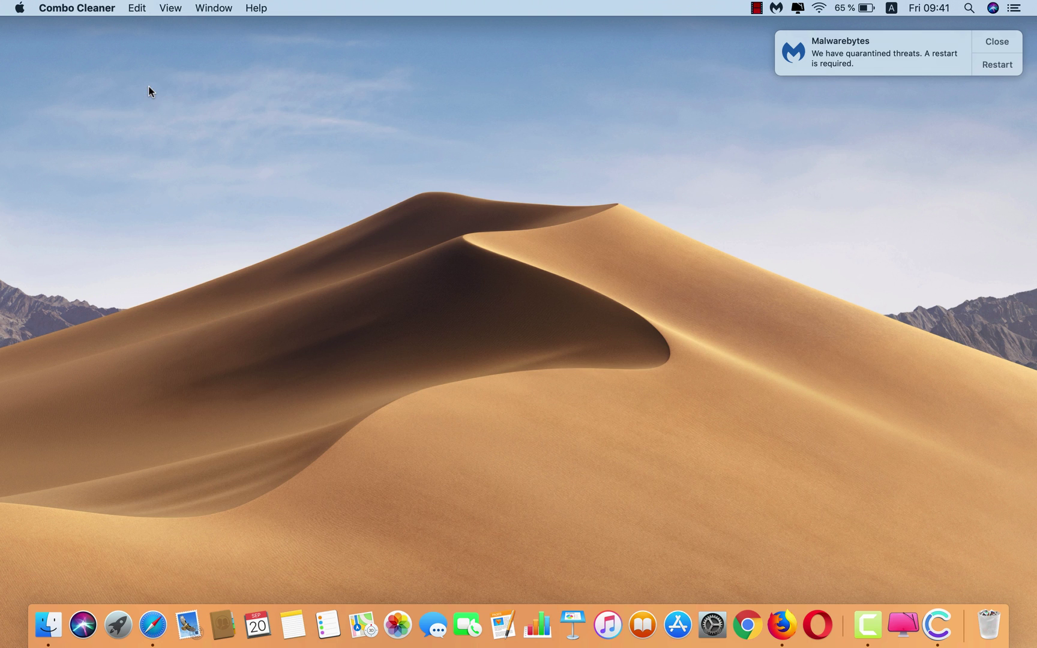
pyautogui.rightClick(770, 629)
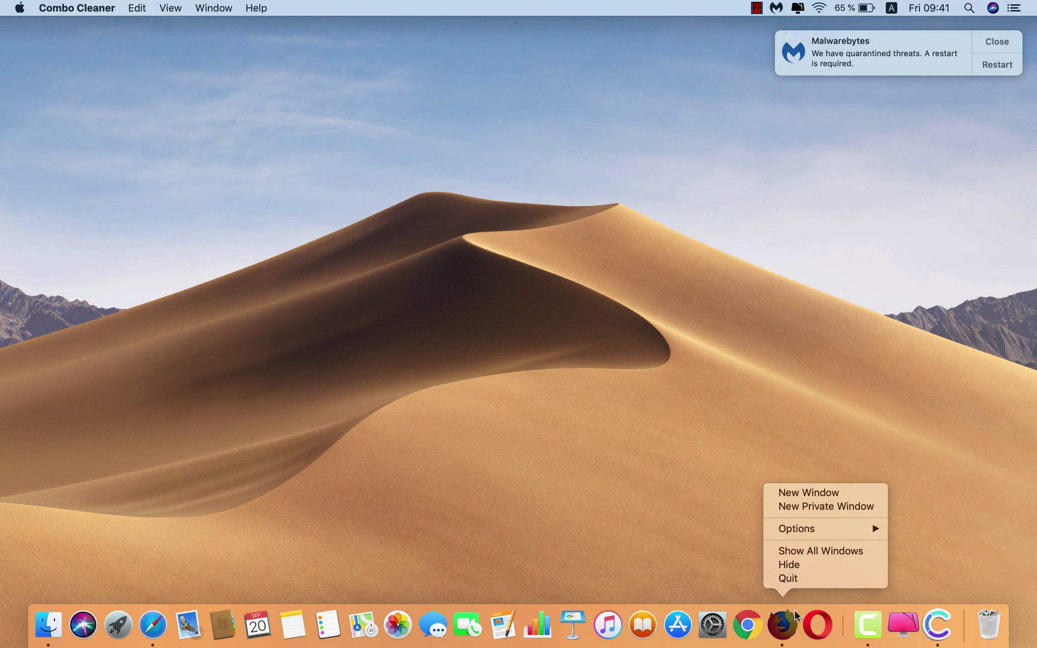
pyautogui.click(825, 578)
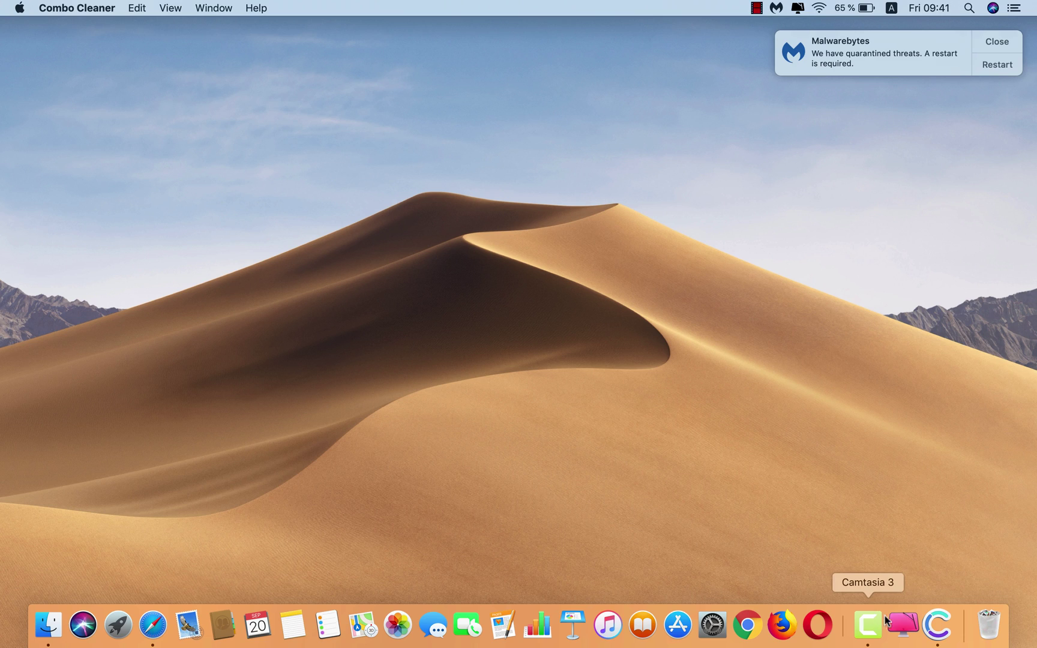